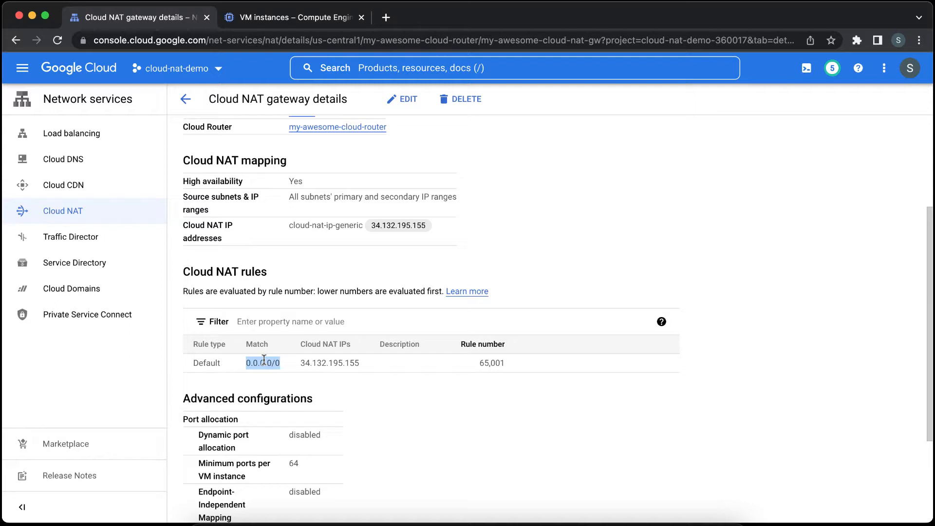
Examine the default Cloud NAT rule's match range and NAT IP address on the gateway details page
double_click(340, 365)
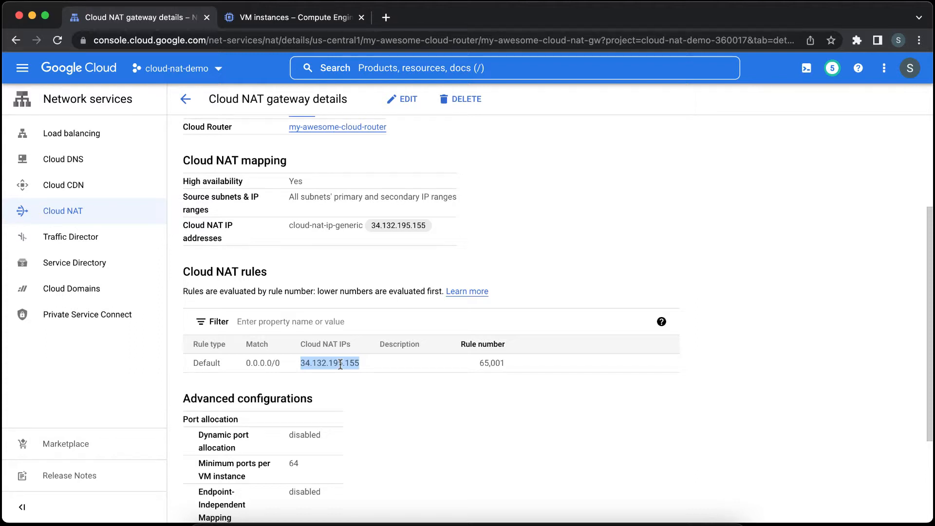
triple_click(269, 363)
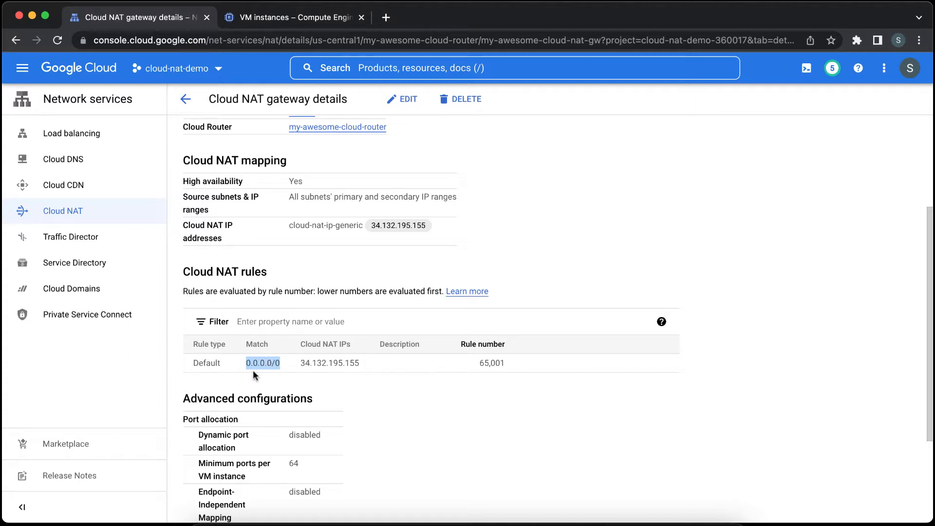
click(337, 360)
double_click(337, 360)
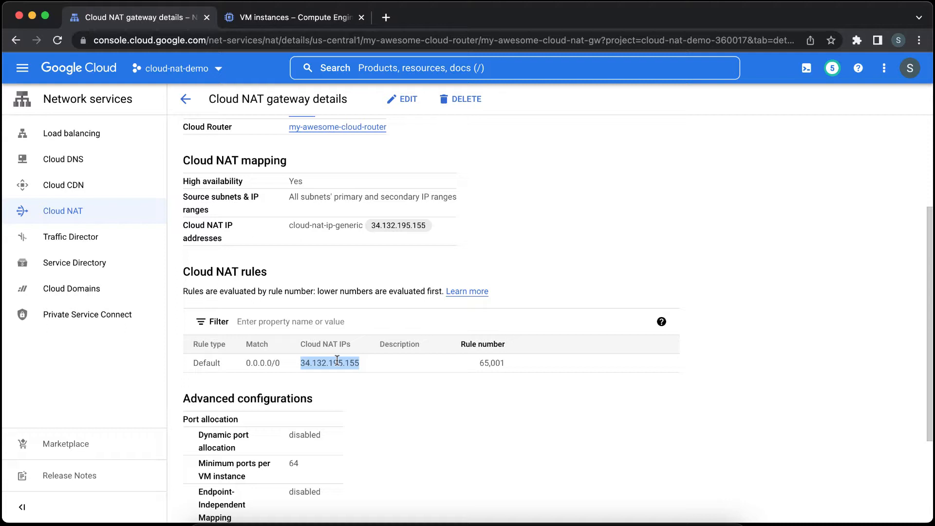
click(337, 361)
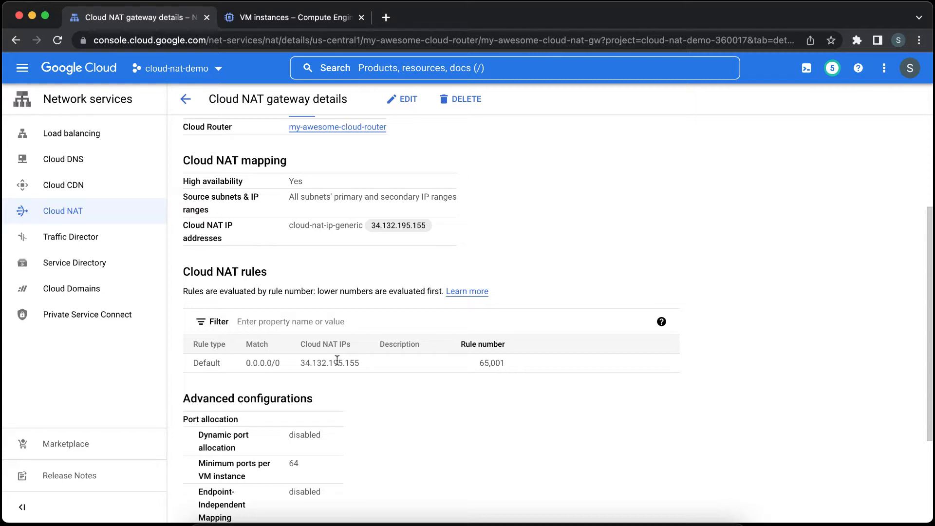
double_click(337, 363)
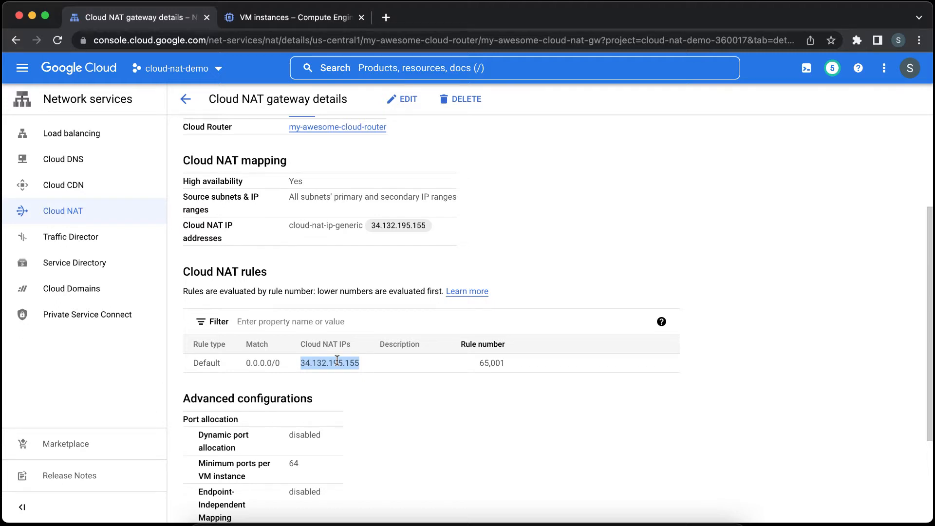
scroll(337, 360, up, 3)
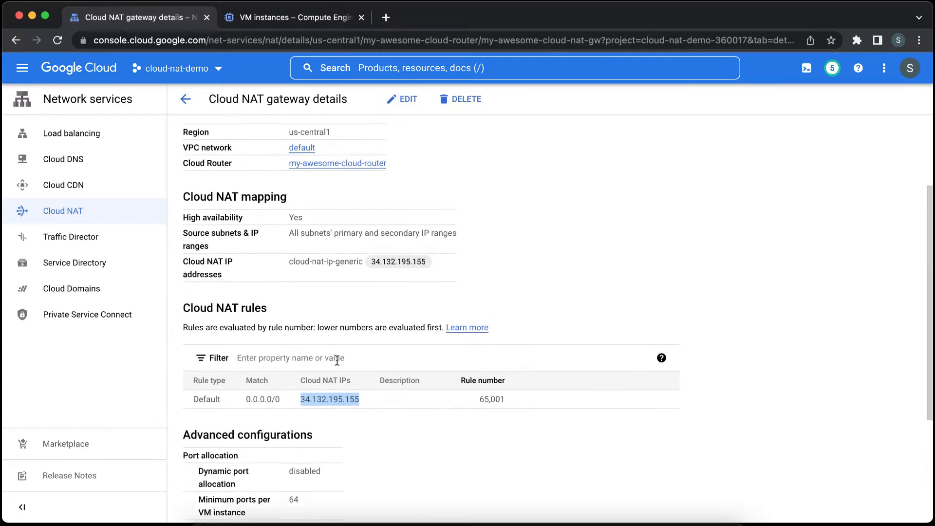
scroll(338, 363, down, 2)
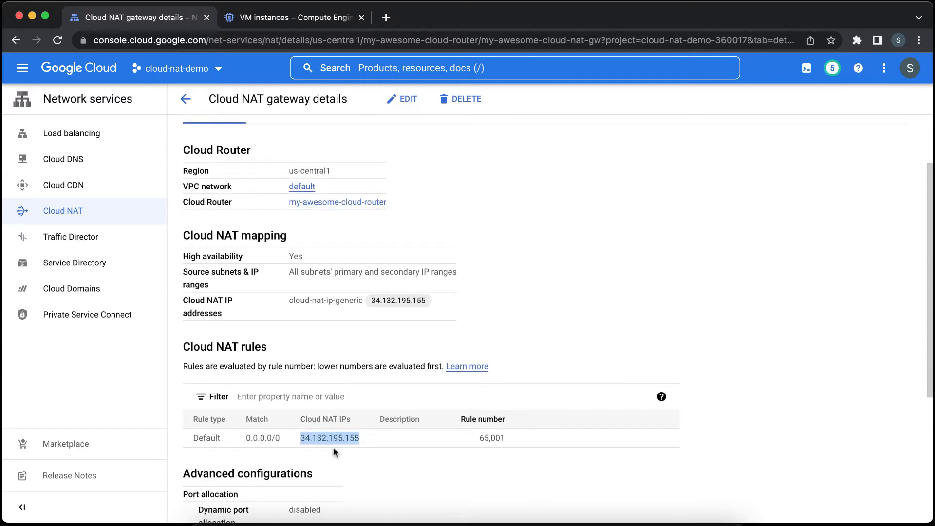
click(337, 441)
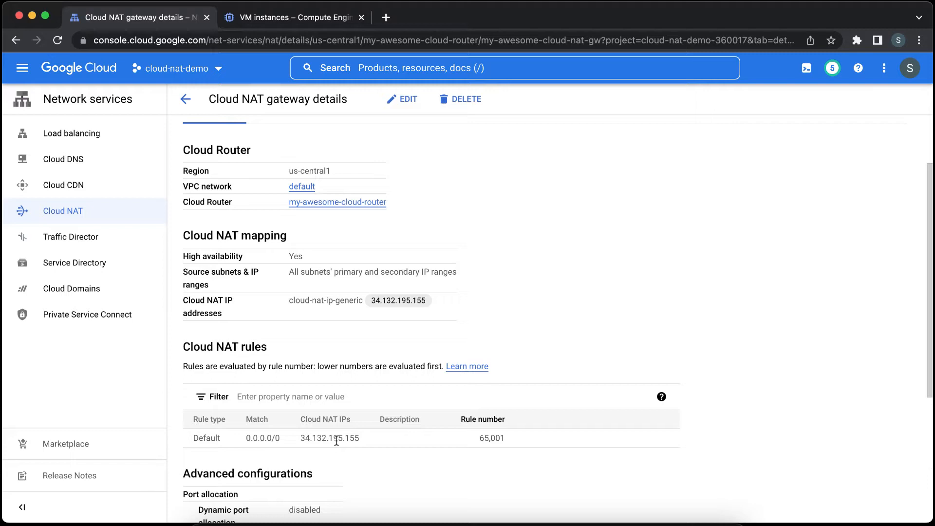
scroll(337, 441, up, 3)
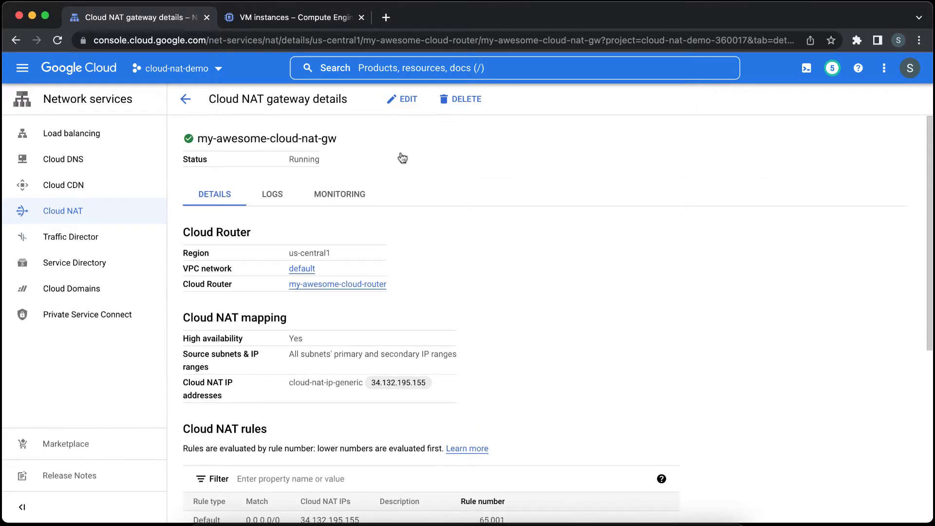
Search the console for vpc and open the VPC network's IP addresses page
click(510, 68)
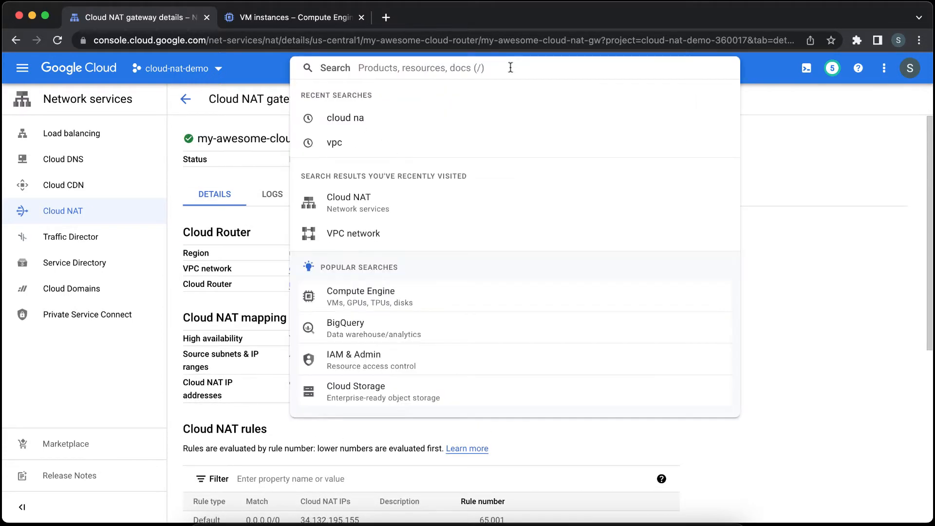
text(vpc)
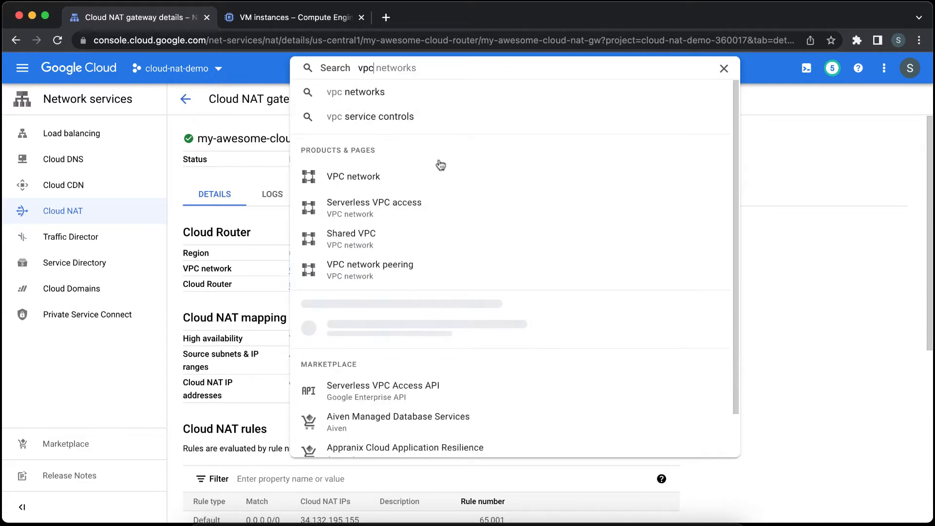
click(429, 173)
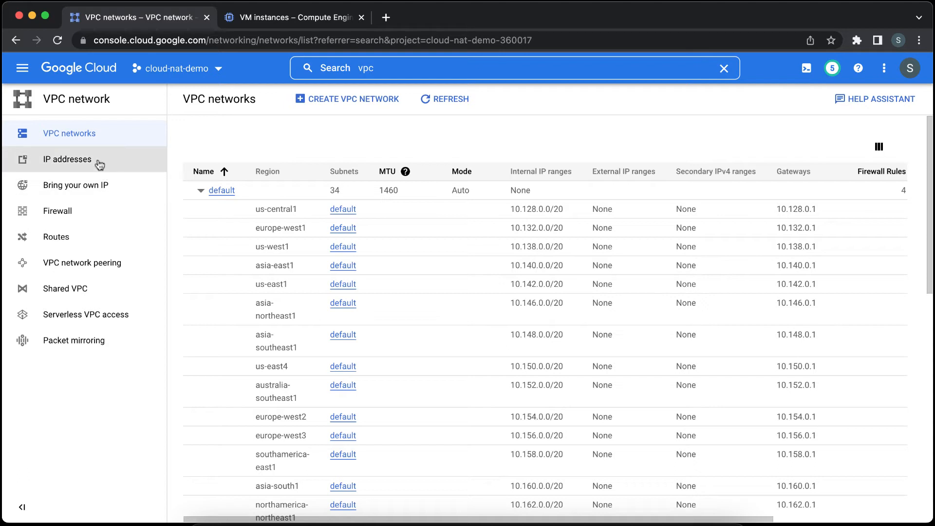
click(99, 165)
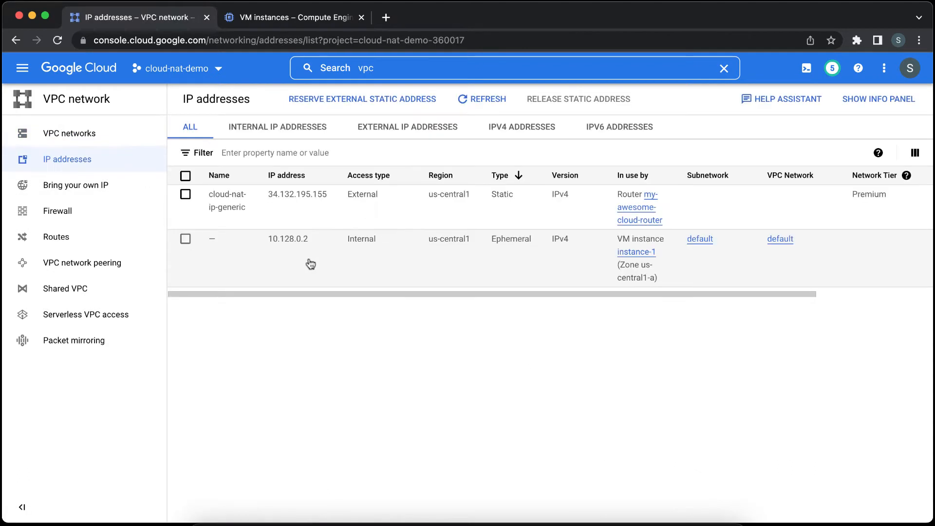
Reserve an external static address named cloud-nat-ip-1 with the default Premium, IPv4, regional us-central1 settings
click(390, 104)
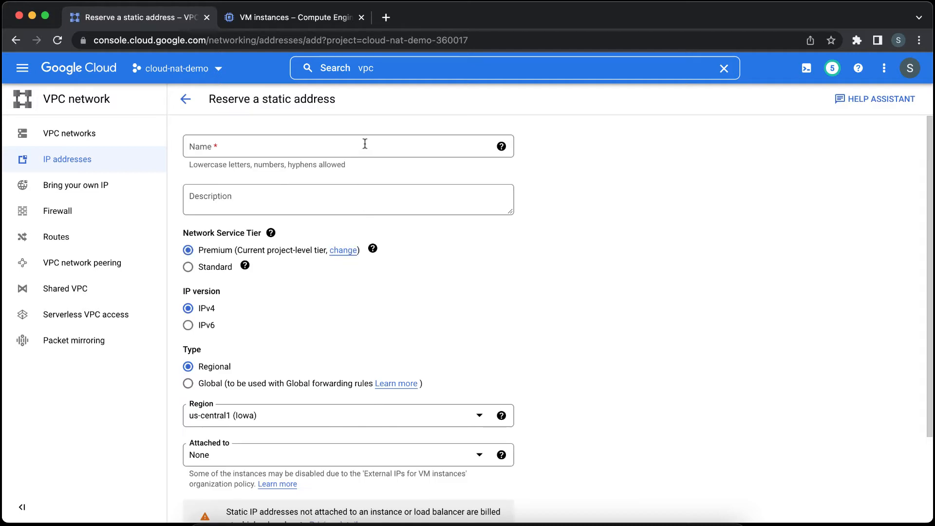
click(365, 144)
text(oud)
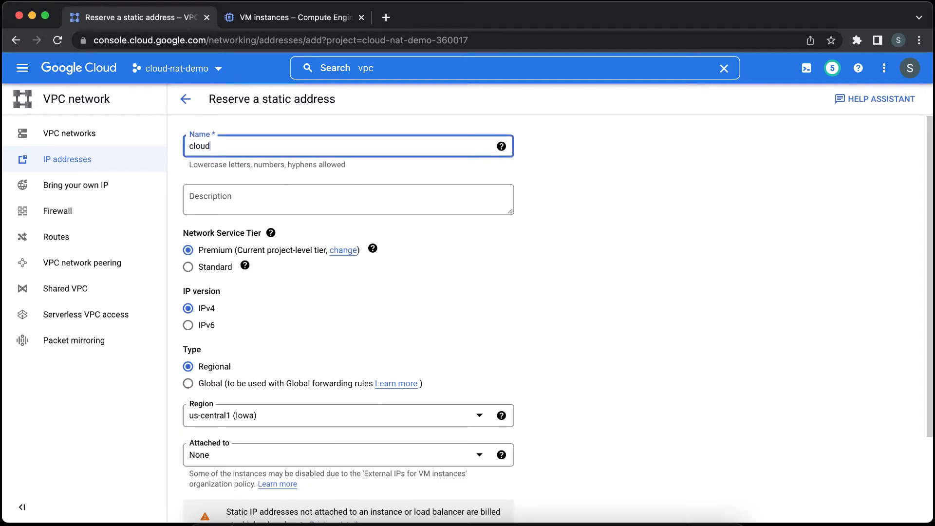
text(-nat-ip-1)
scroll(507, 265, down, 3)
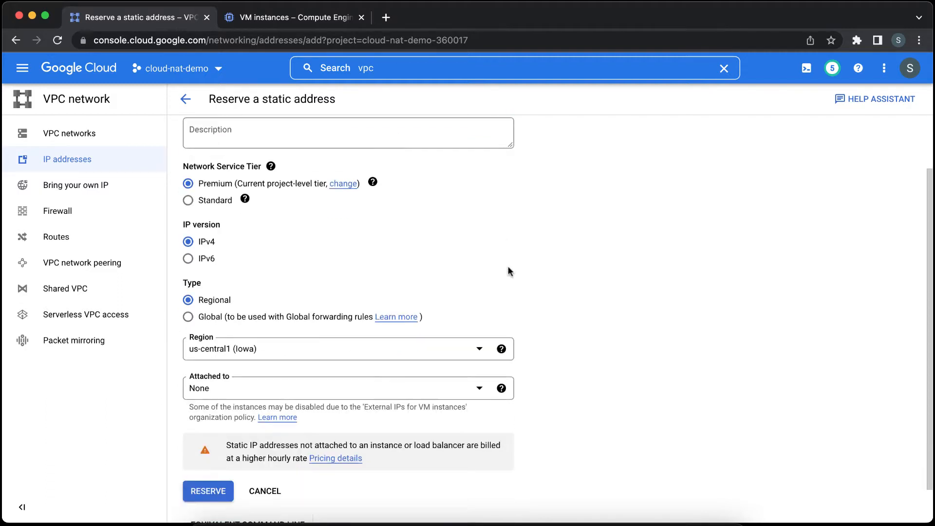
click(219, 452)
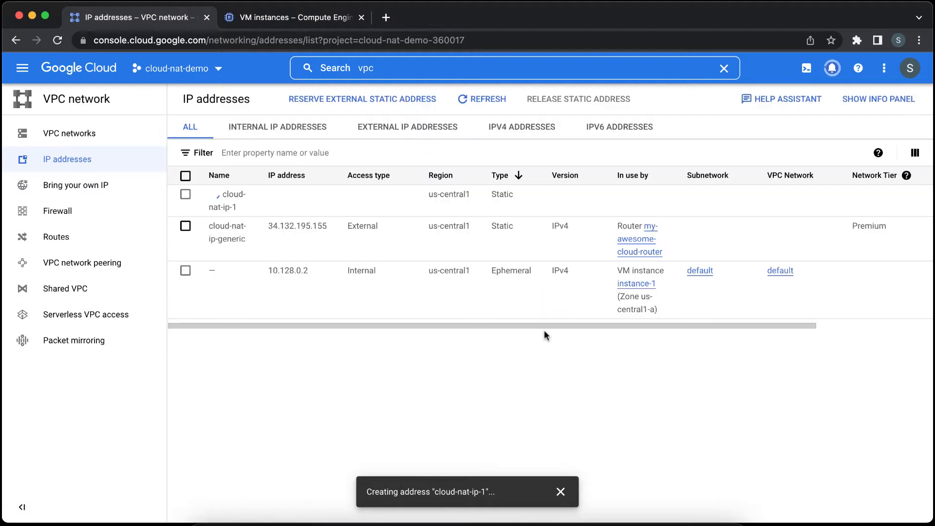
Reserve another external static address named cloud-nat-ip-2, keeping the default settings
click(412, 100)
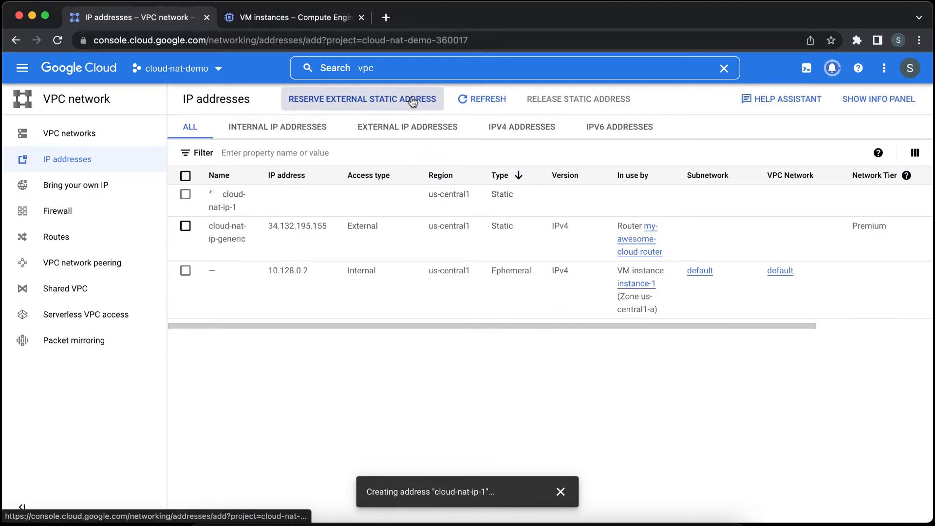
click(376, 146)
text(c)
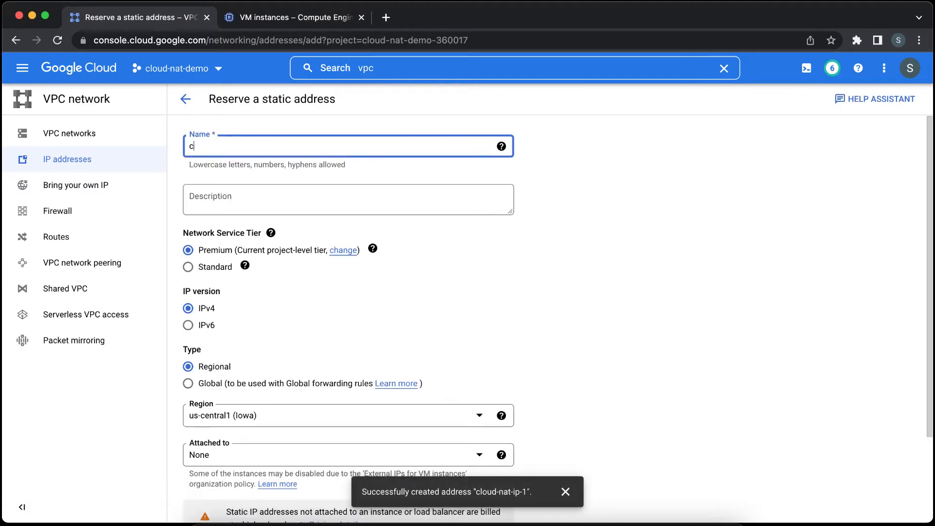
text(loud-nat-)
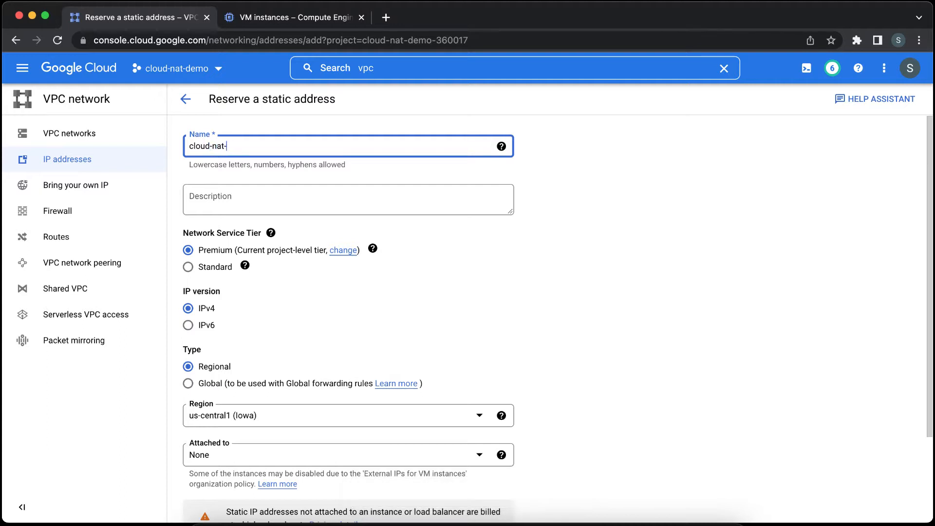
text(ip-2)
scroll(427, 265, down, 3)
click(209, 451)
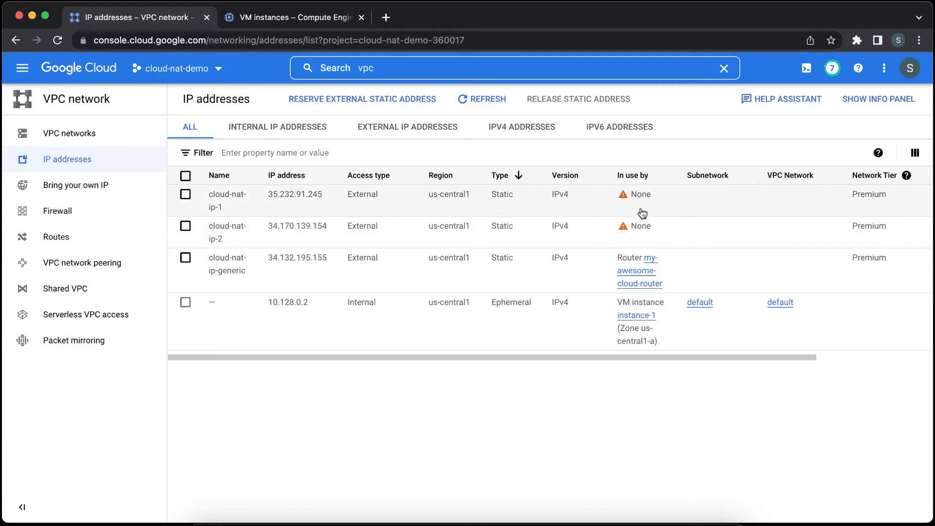
Start a new VM instance from the Compute Engine VM instances page and name it third-party-system-1
click(477, 67)
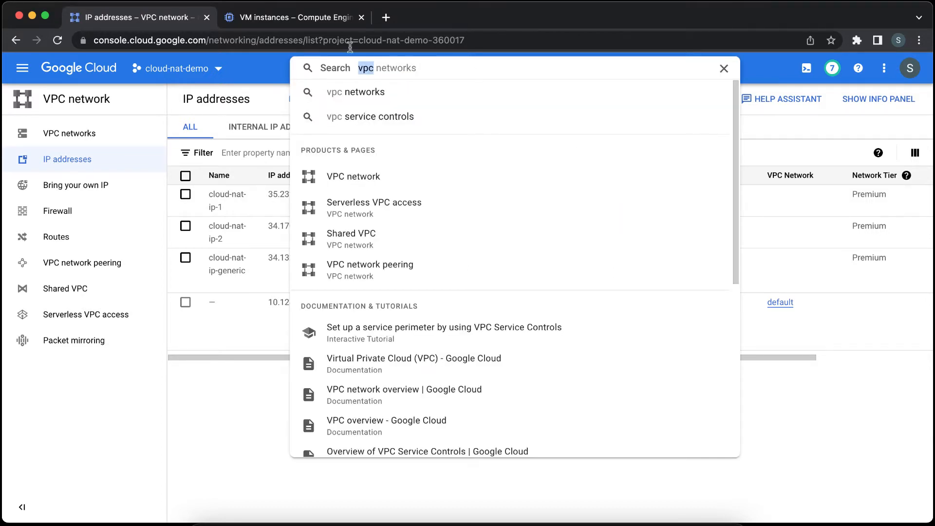
click(295, 22)
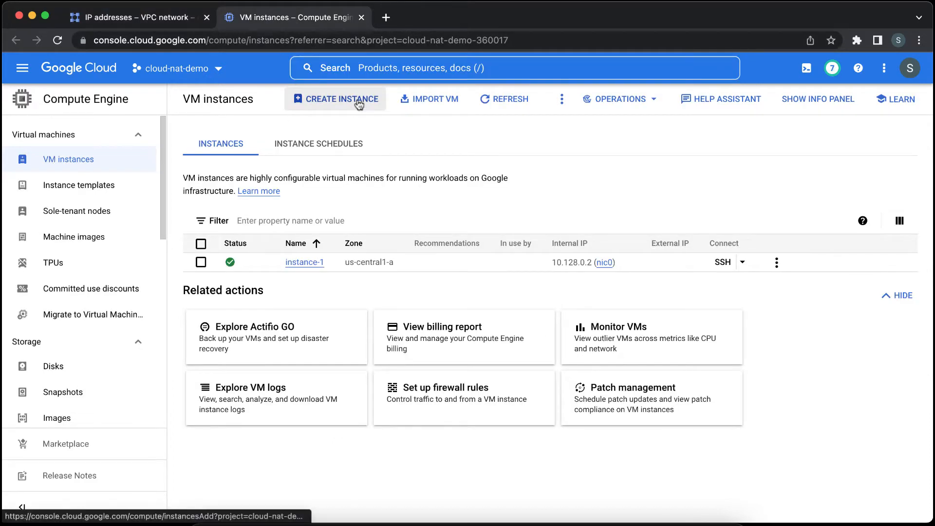
click(358, 101)
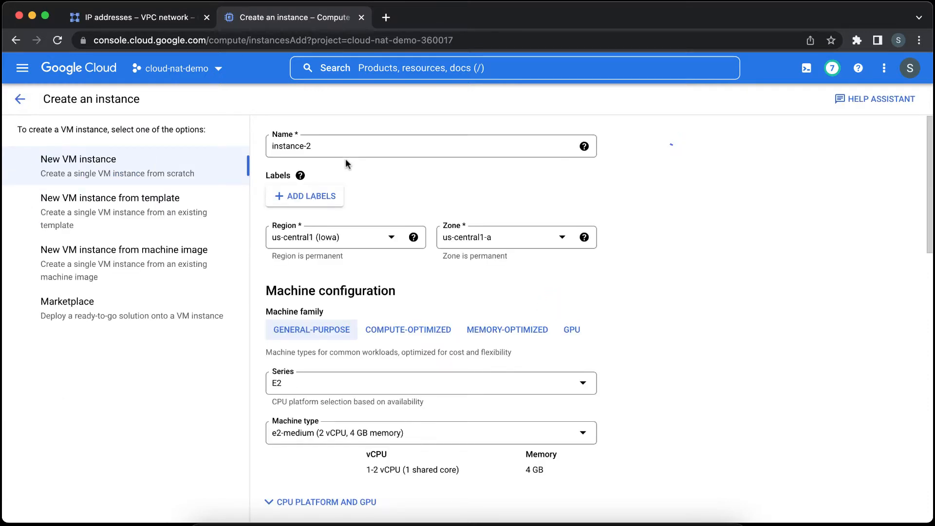
double_click(301, 146)
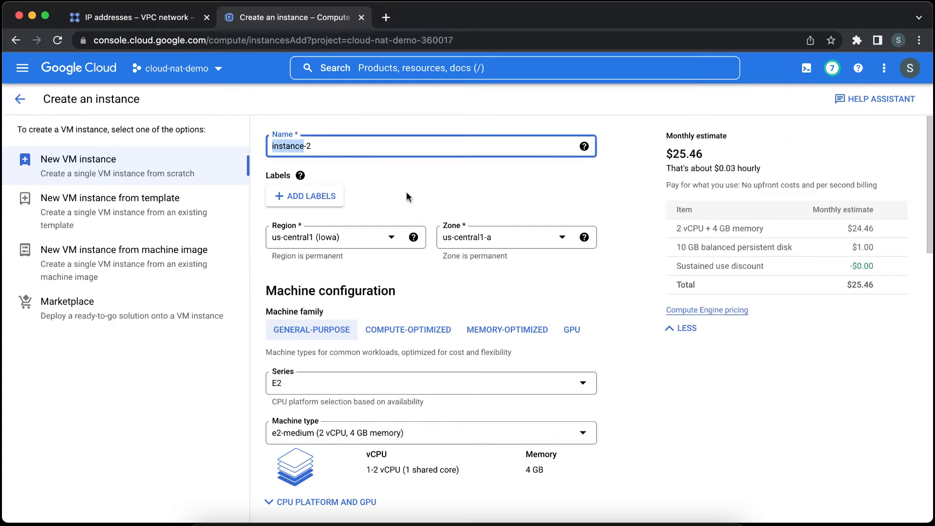
text(third)
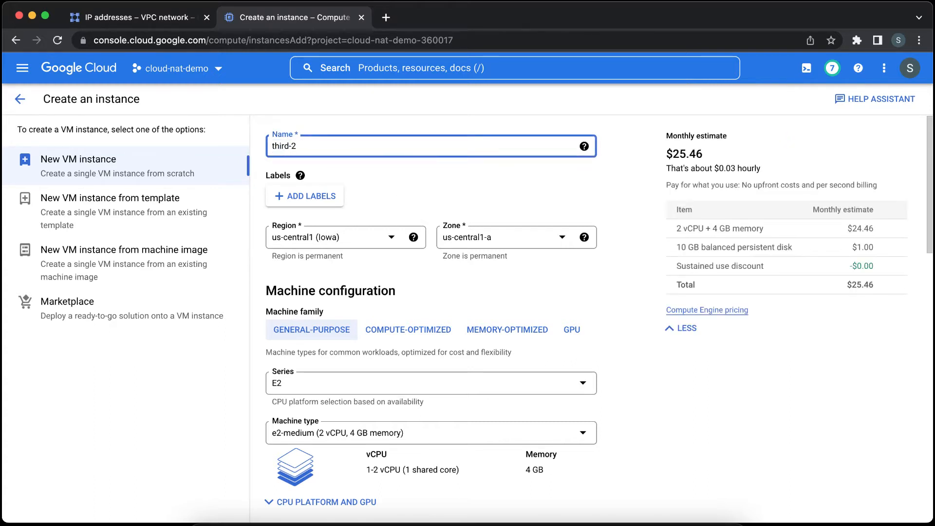
text(-party-system-1)
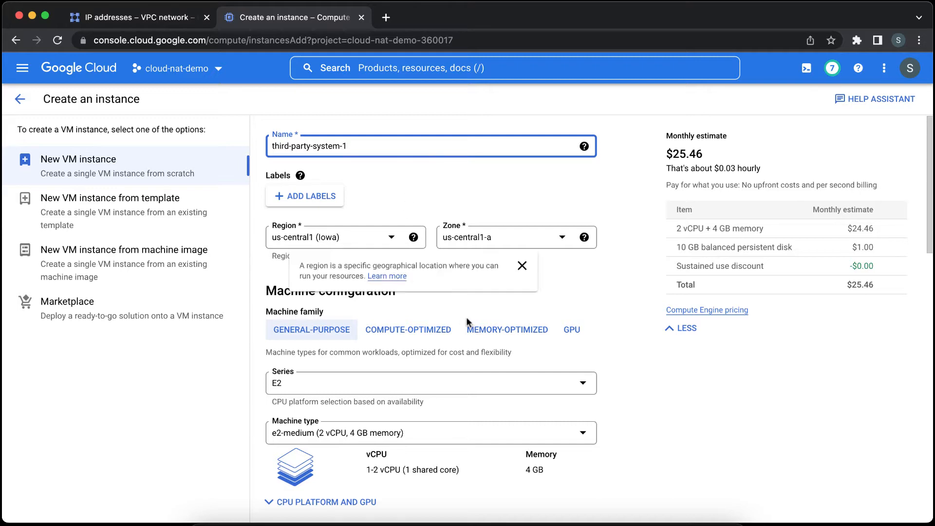
Set the new instance's machine type to e2-micro
scroll(469, 315, down, 1)
click(491, 384)
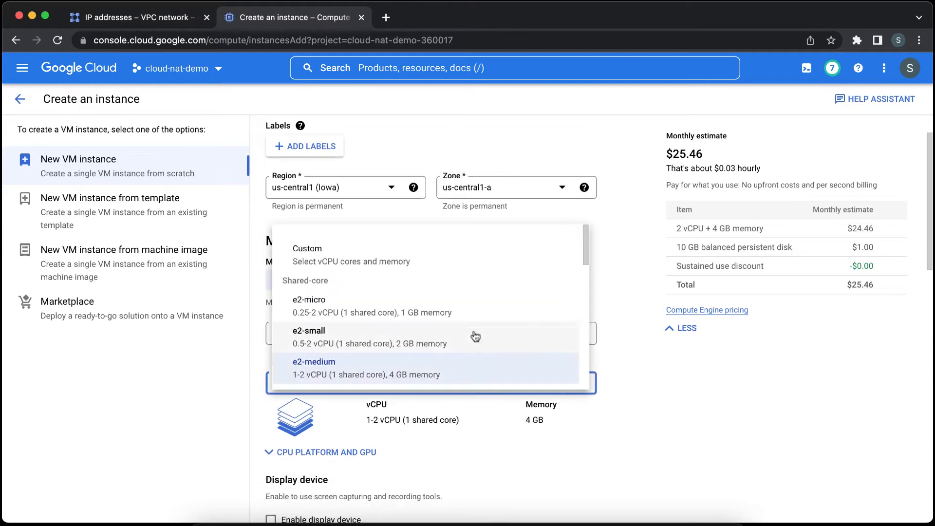
click(469, 317)
Review the advanced networking options without changing them and create the third-party-system-1 instance
scroll(642, 369, down, 4)
scroll(641, 366, down, 10)
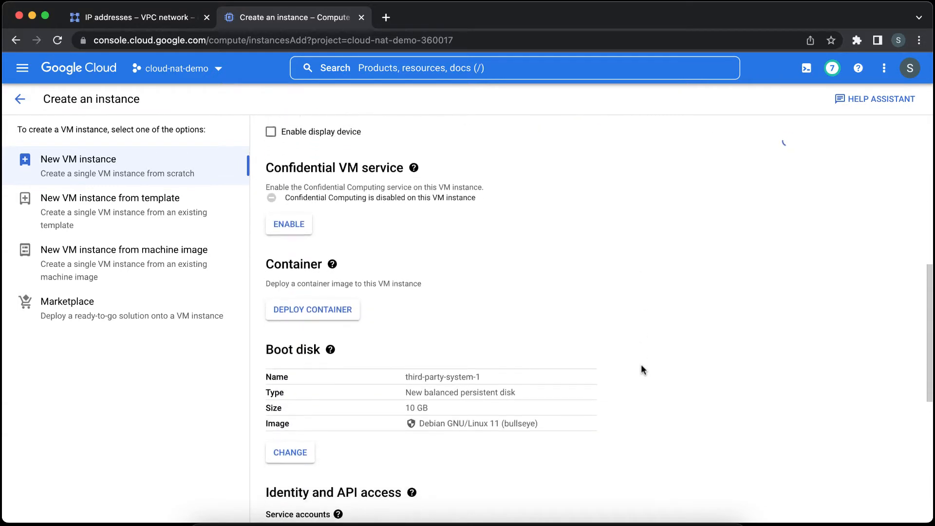
scroll(642, 369, down, 3)
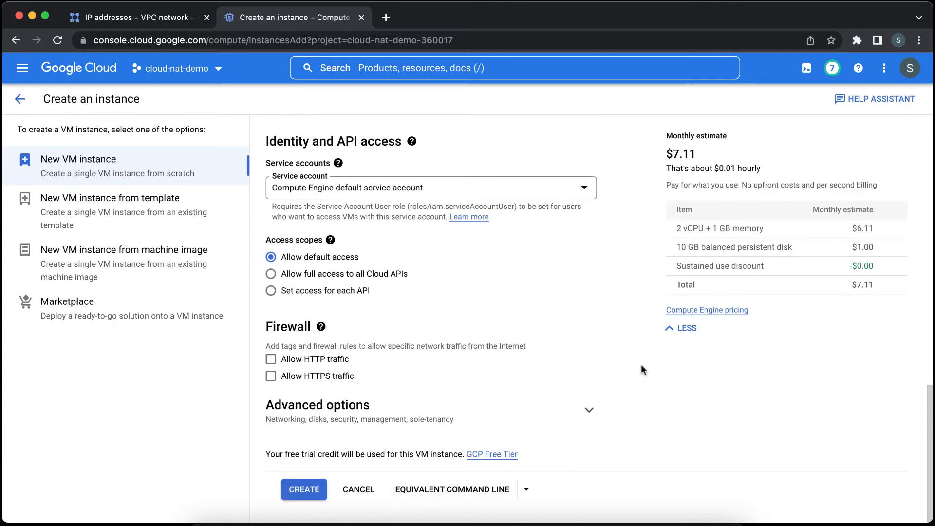
click(396, 421)
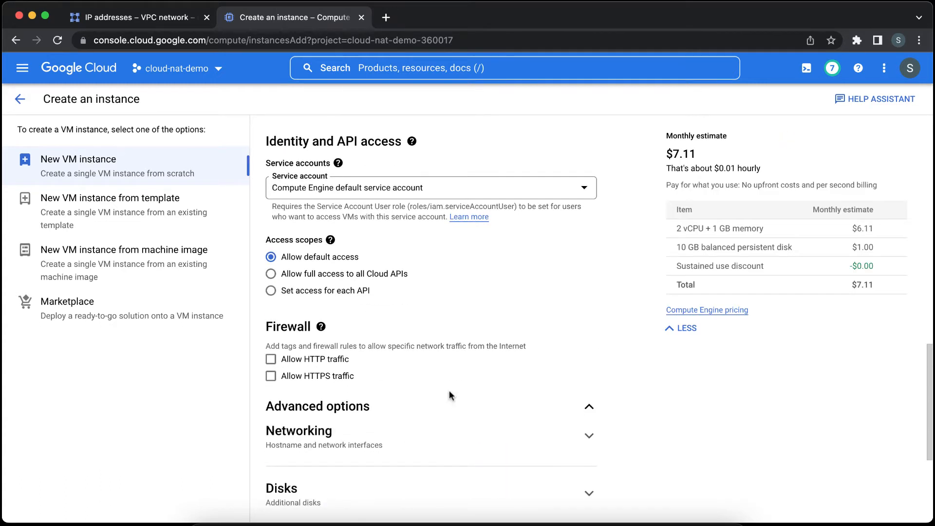
scroll(553, 368, down, 2)
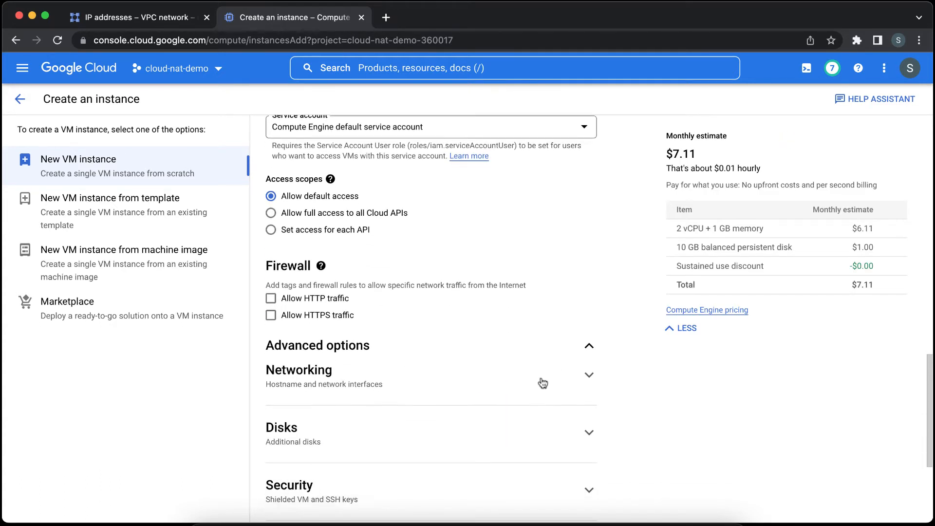
click(542, 383)
scroll(542, 383, down, 6)
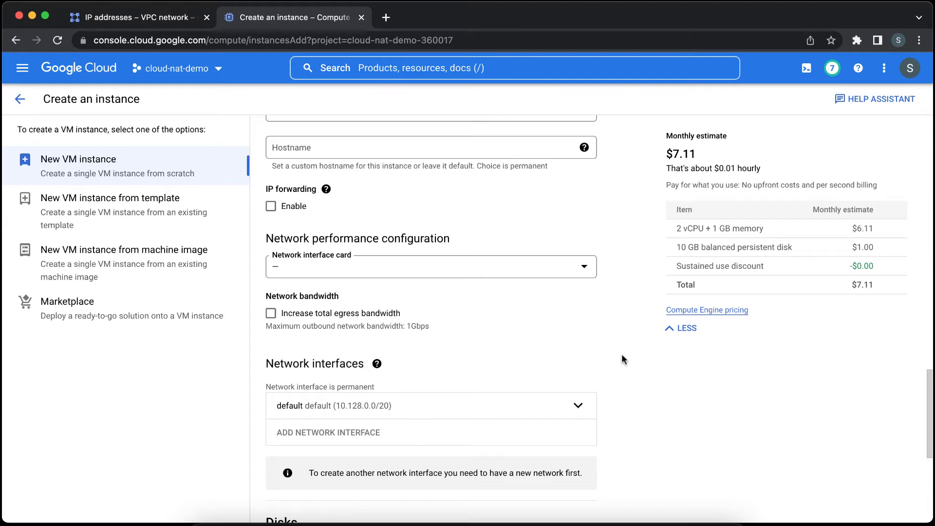
scroll(622, 359, down, 6)
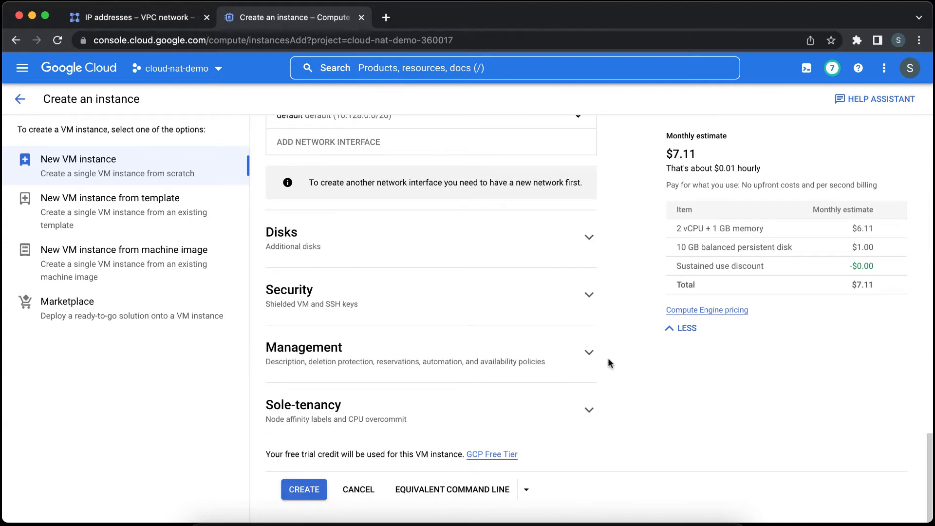
click(315, 489)
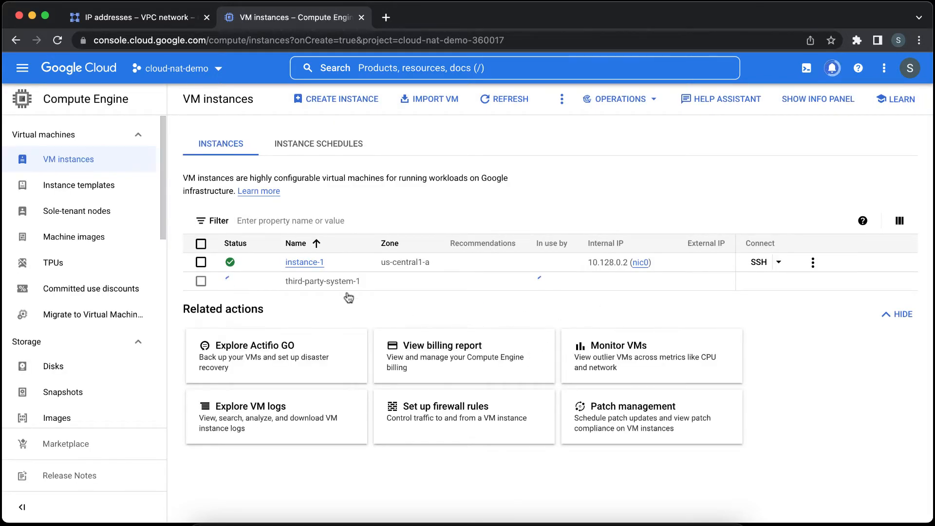
Start another new VM instance and name it third-party-system-2
click(332, 103)
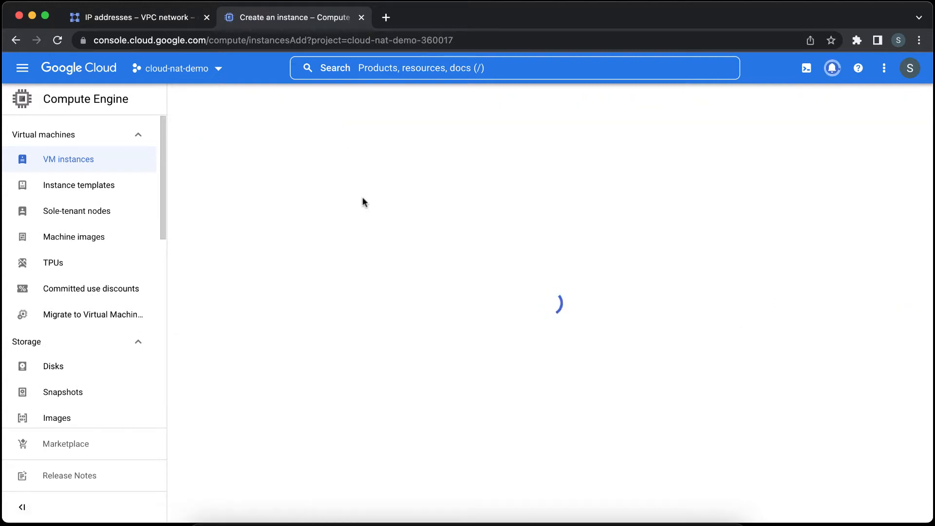
double_click(357, 147)
triple_click(357, 147)
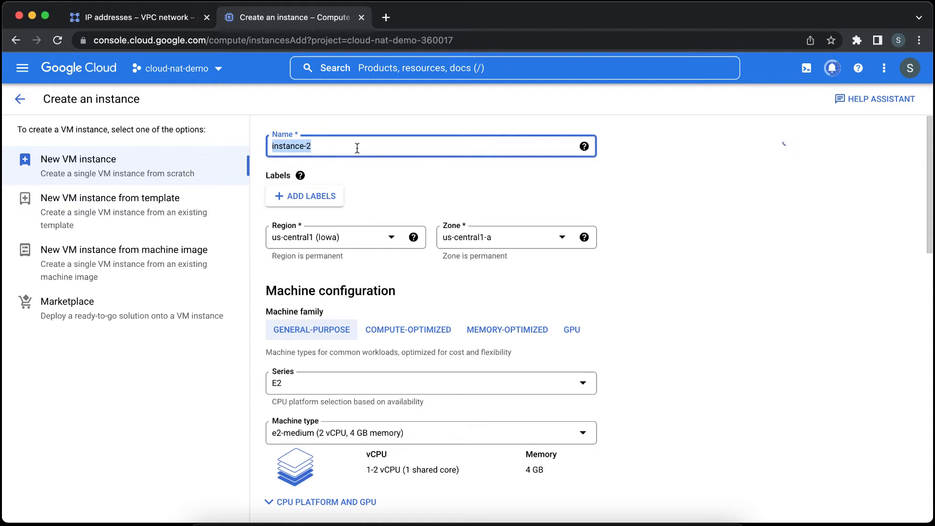
text(third-pa)
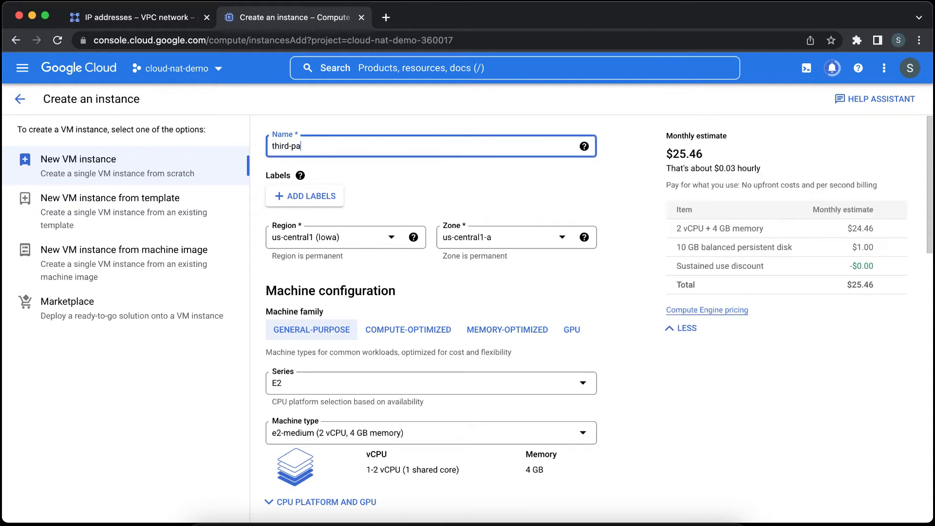
text(rty-system-2)
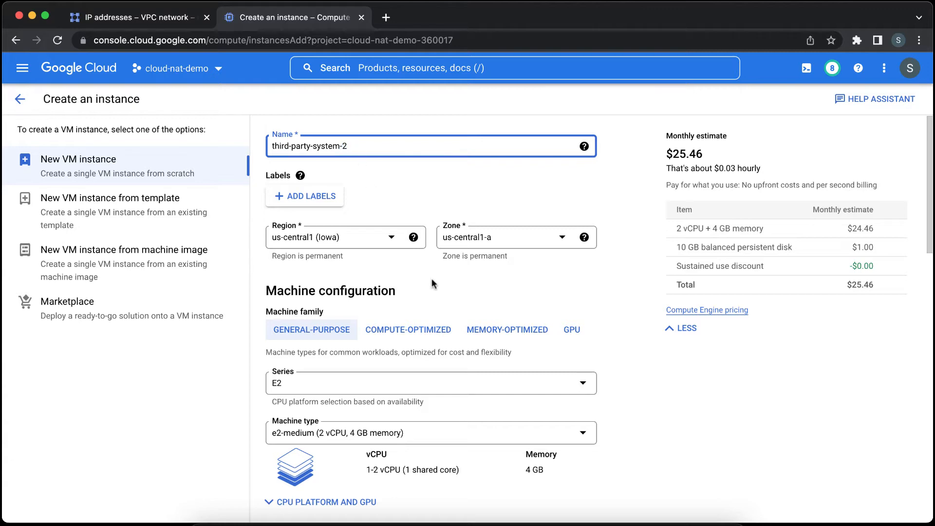
Set the machine type to e2-micro and create the third-party-system-2 instance
scroll(431, 279, down, 3)
click(470, 323)
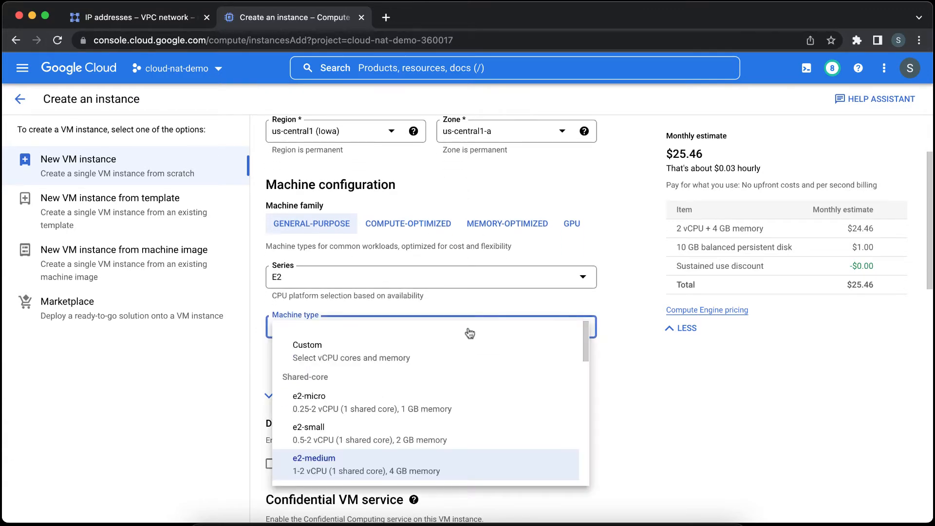
click(454, 406)
scroll(632, 406, down, 12)
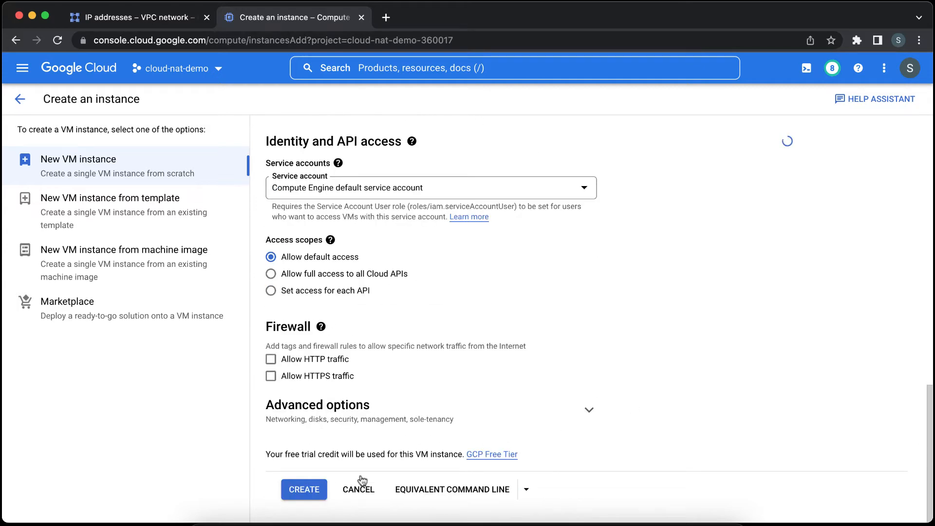
click(308, 493)
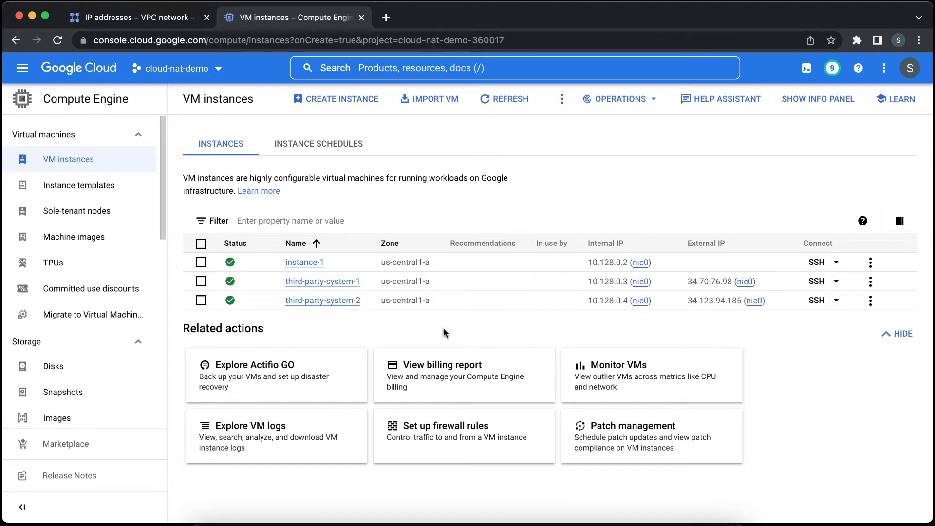
Switch to Visual Studio Code and examine in app.py how the Flask route returns the caller's REMOTE_ADDR
click(544, 518)
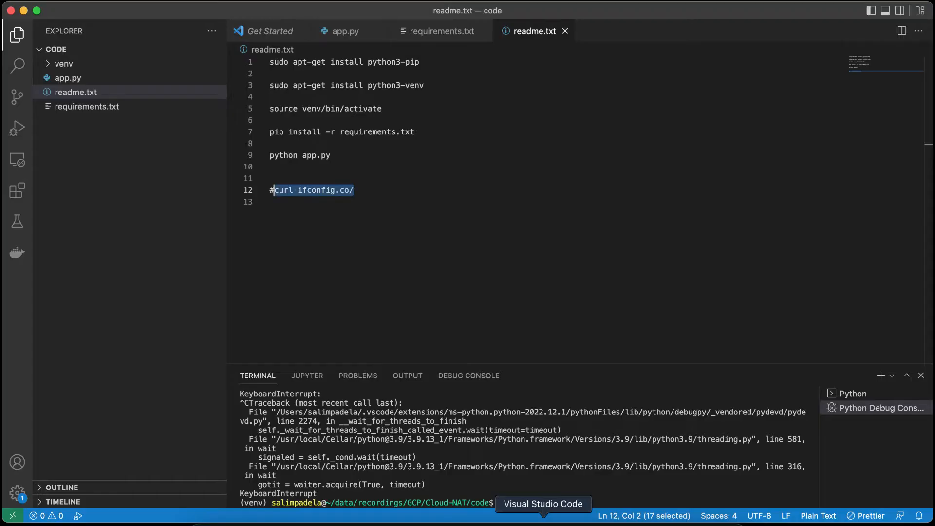
click(137, 92)
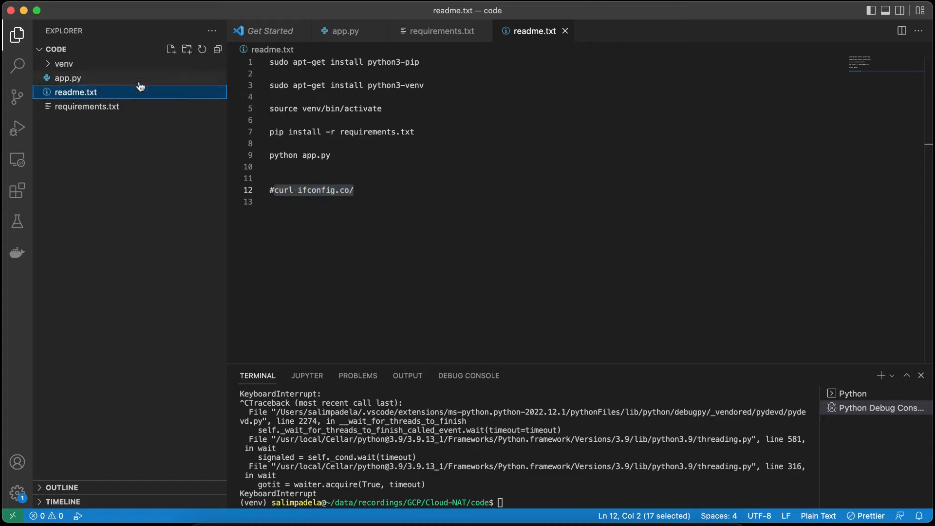
click(140, 80)
click(390, 193)
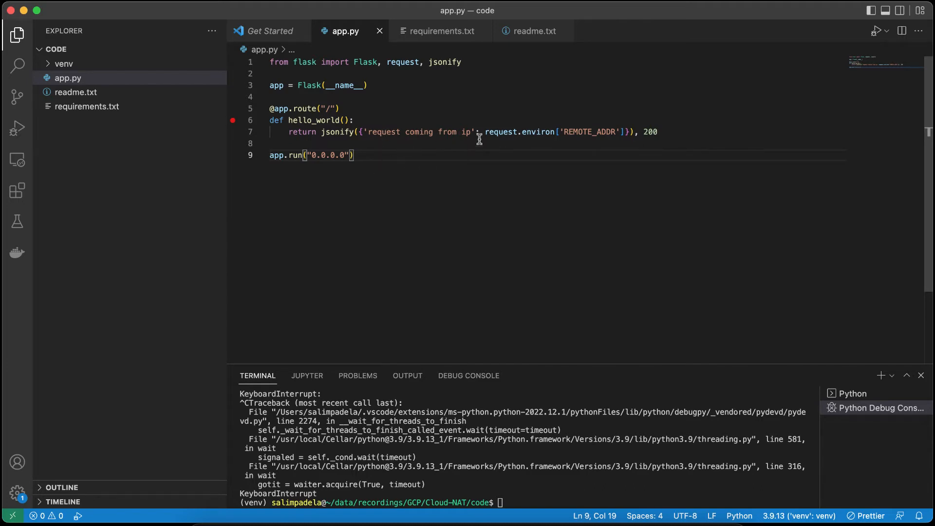
click(500, 135)
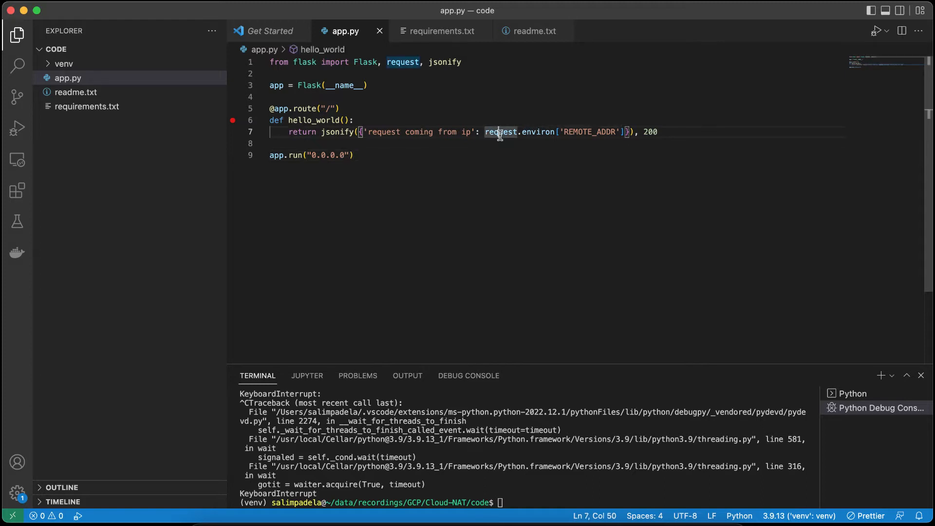
click(534, 132)
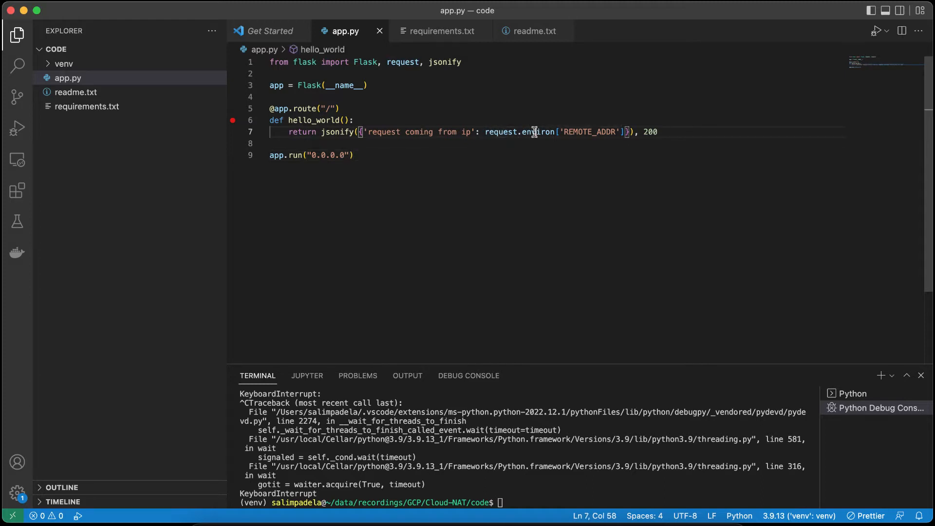
double_click(570, 132)
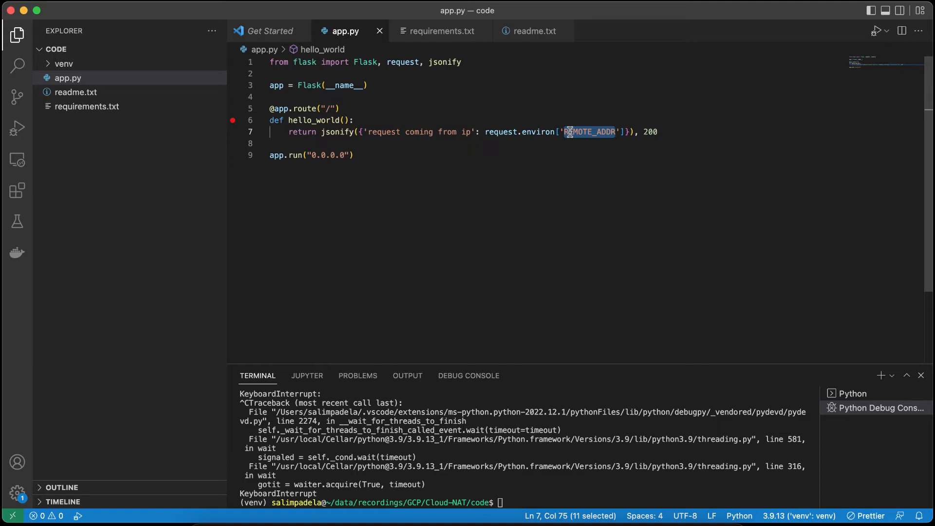
click(433, 224)
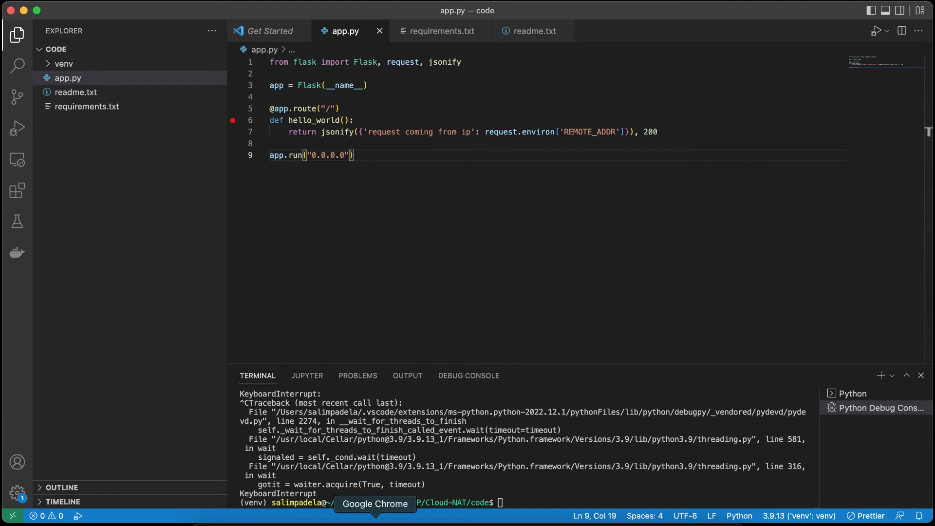
Switch to Google Chrome, check app.py in the SSH sessions of both third-party systems, and return to the VM instances page
click(375, 522)
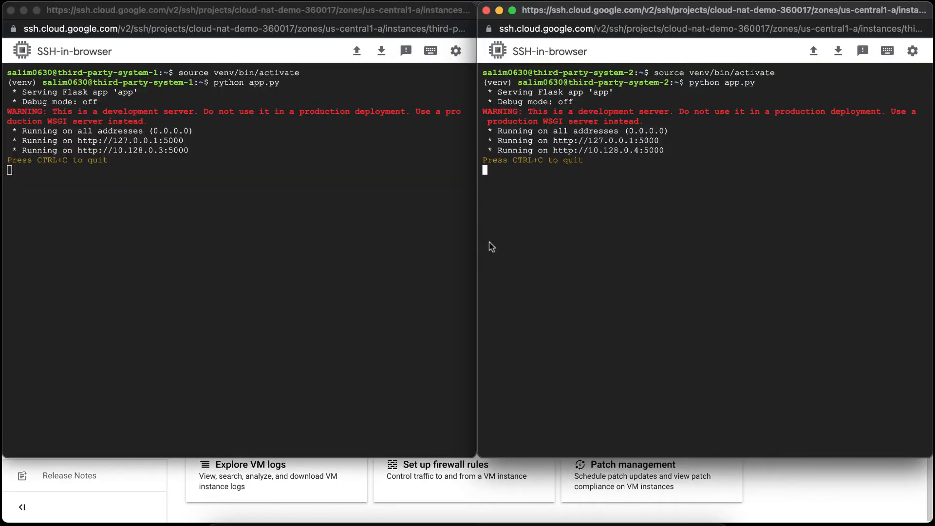
click(423, 244)
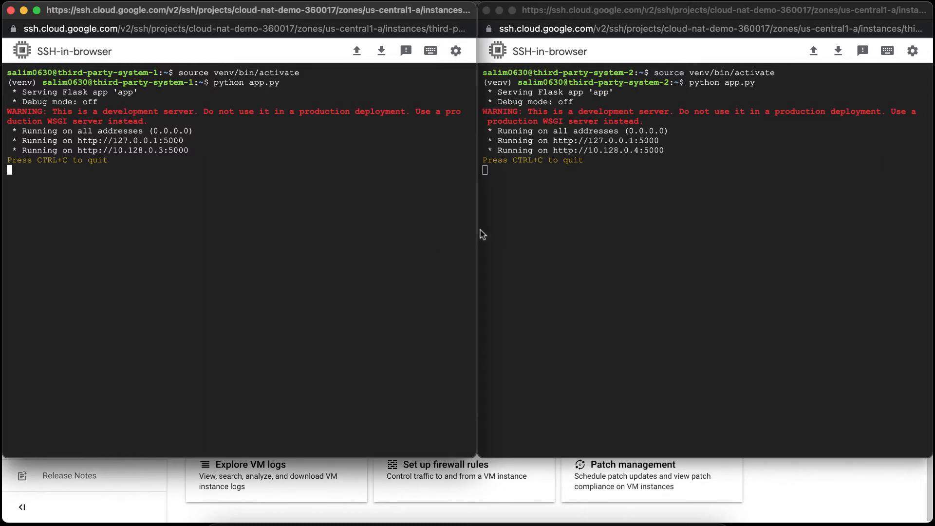
click(593, 252)
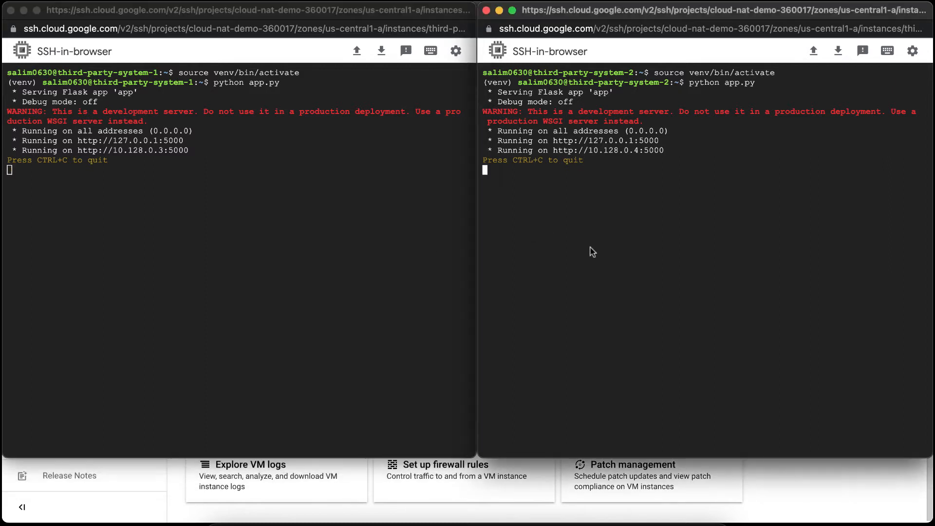
click(422, 281)
click(532, 271)
click(764, 478)
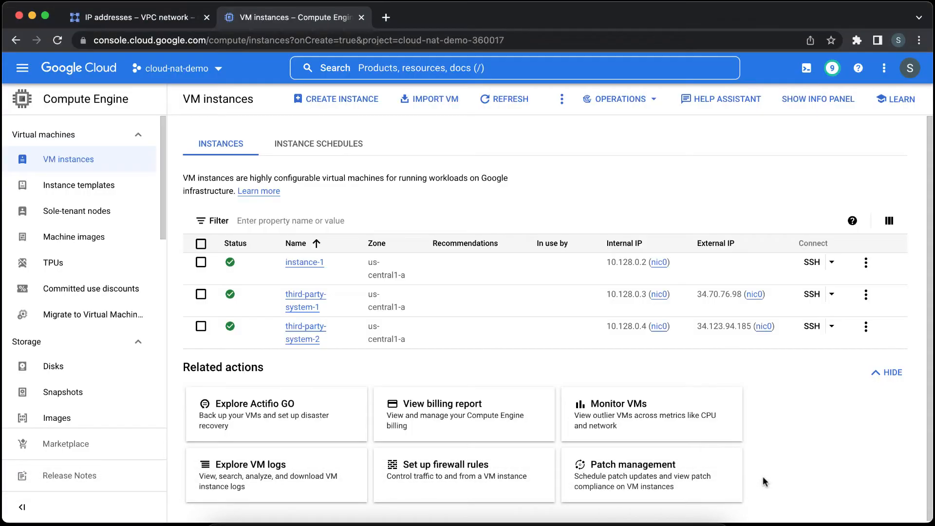
Search the console for vpc, go to VPC network and open its Firewall page
click(492, 67)
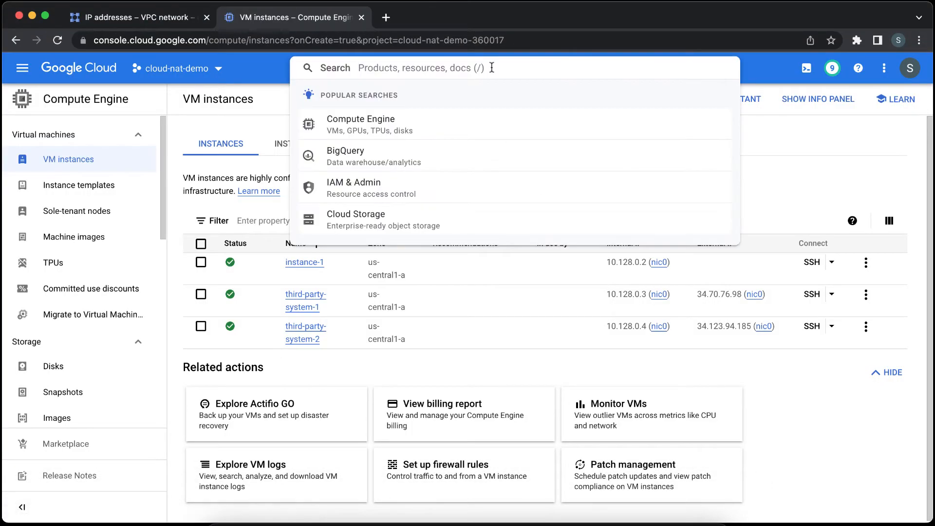
text(vpc)
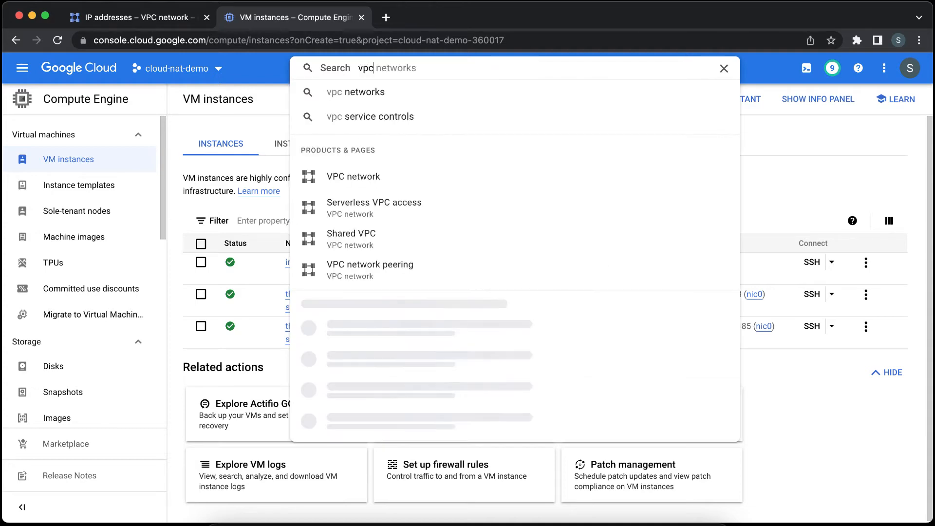
click(431, 181)
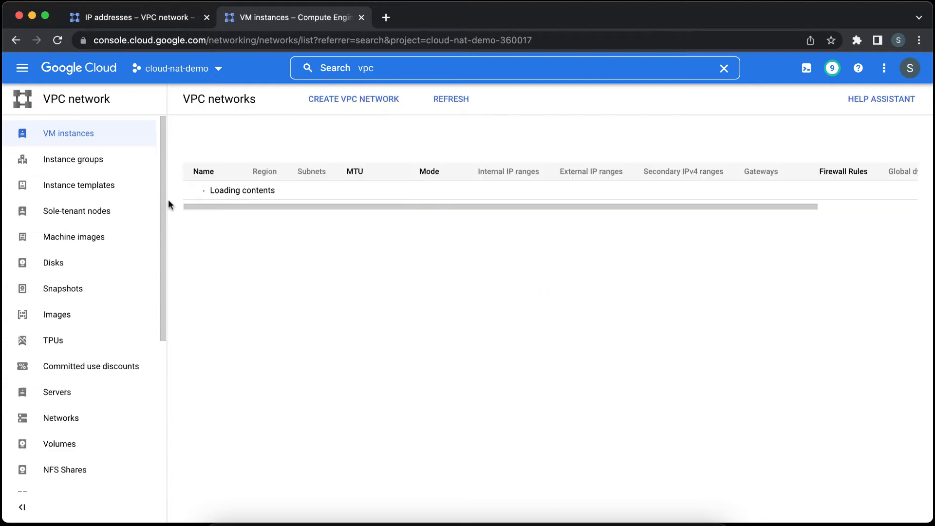
click(95, 211)
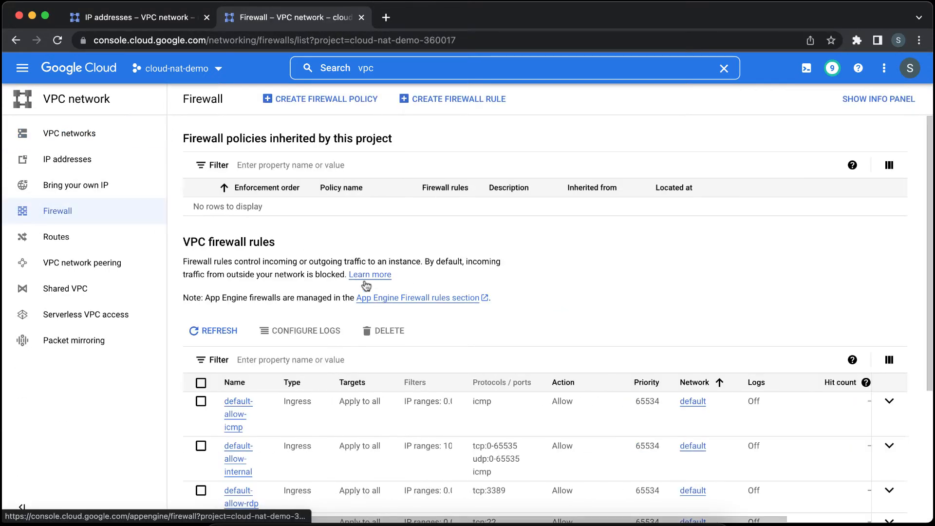
Start a new VPC firewall rule and name it allow-on-port-500
click(433, 99)
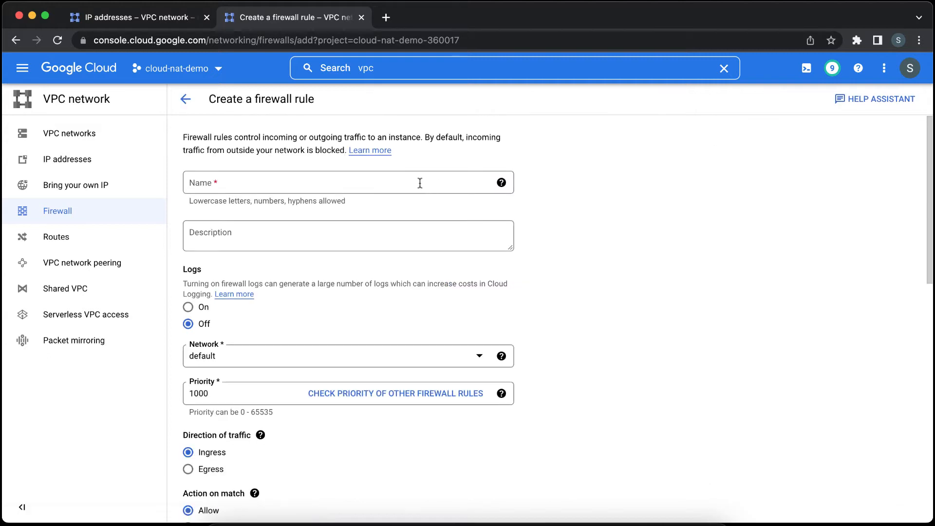
click(420, 182)
text(port-500)
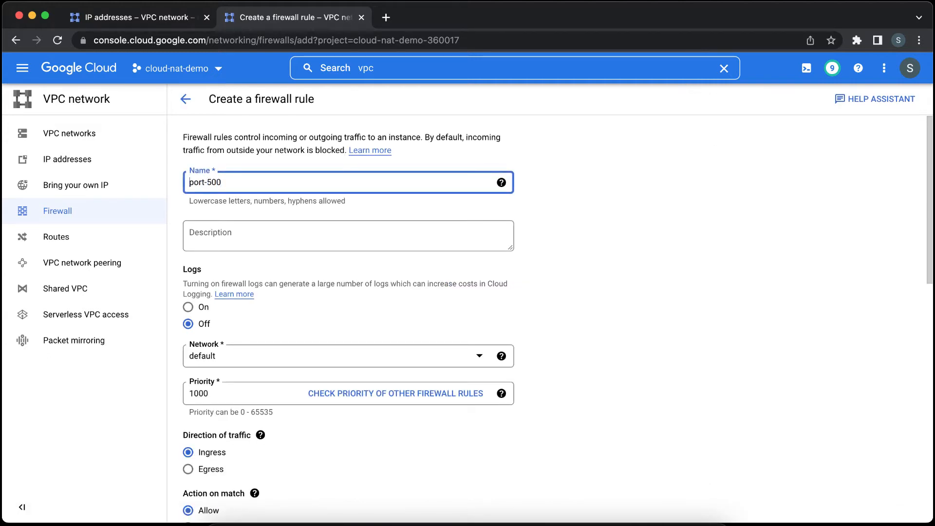
text(allow-on-)
Apply the firewall rule to all instances in the network and set its source IPv4 range to 0.0.0.0/0
scroll(548, 300, down, 5)
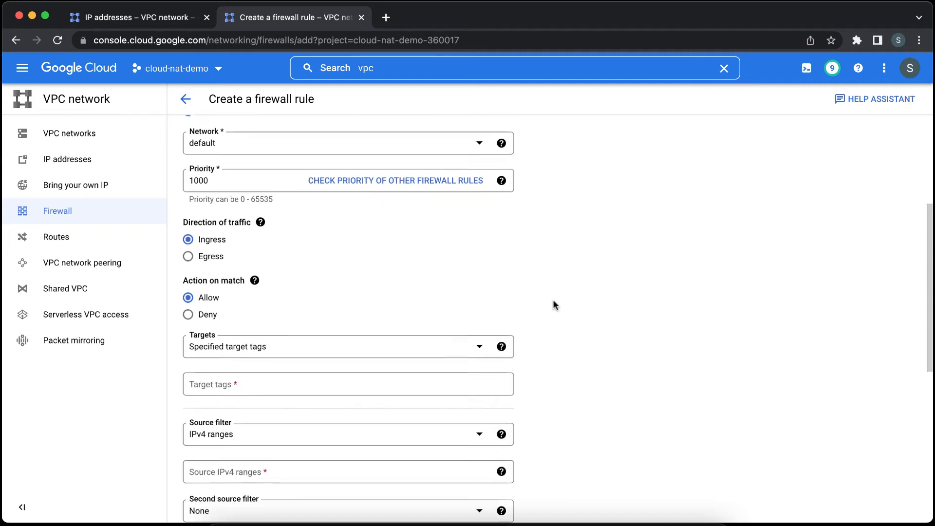
click(470, 320)
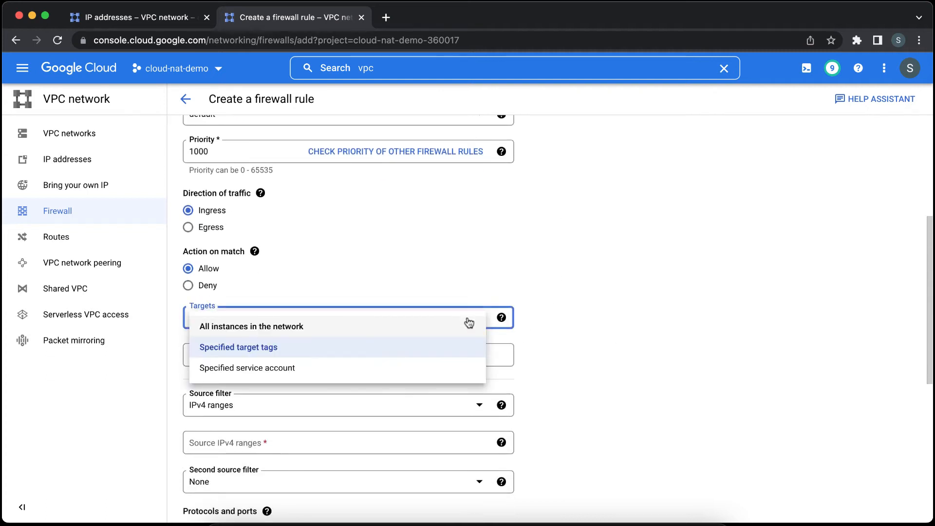
click(441, 333)
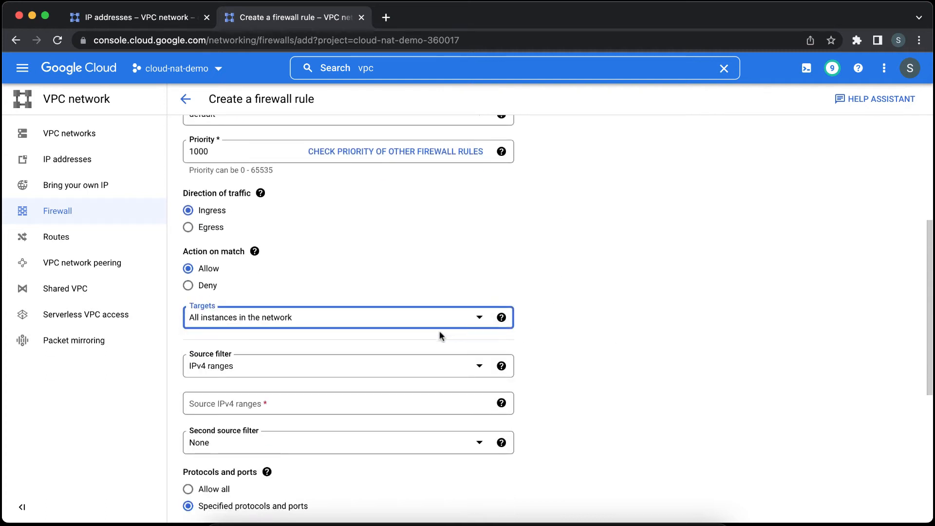
click(389, 405)
text(0.0.0.0/0)
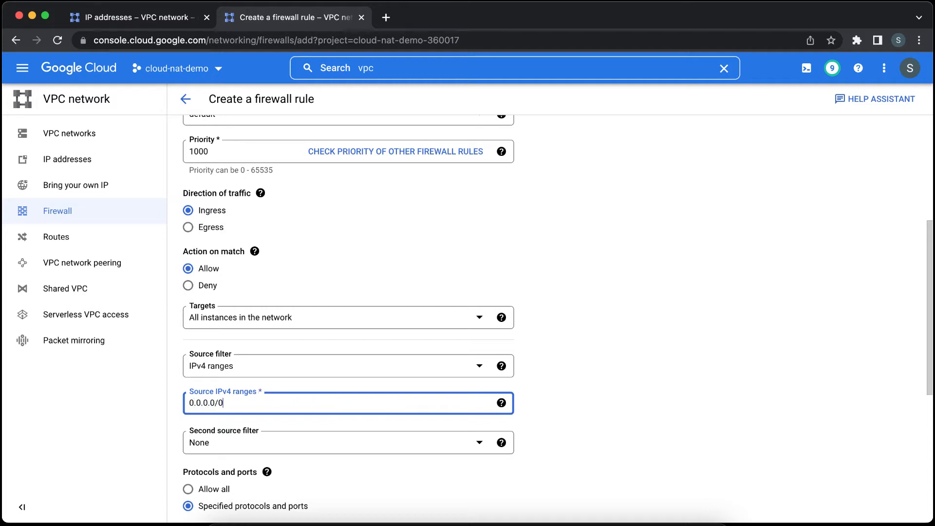
Allow TCP port 5000 in the rule's specified protocols and ports, and create the firewall rule
scroll(246, 280, down, 6)
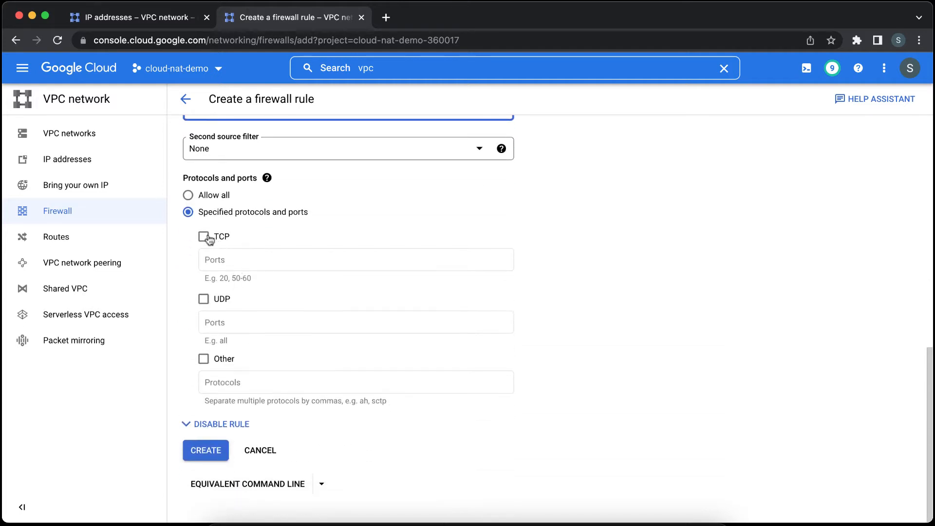
click(203, 237)
click(242, 259)
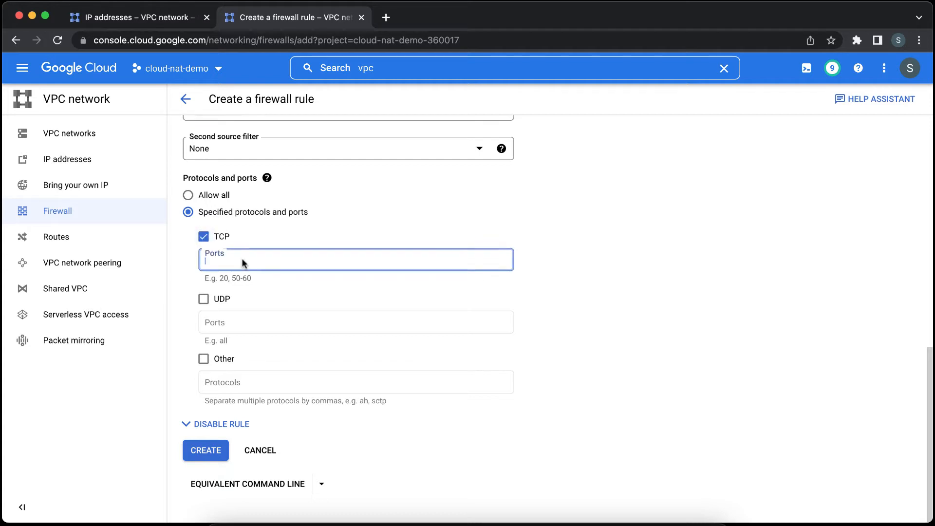
text(5000)
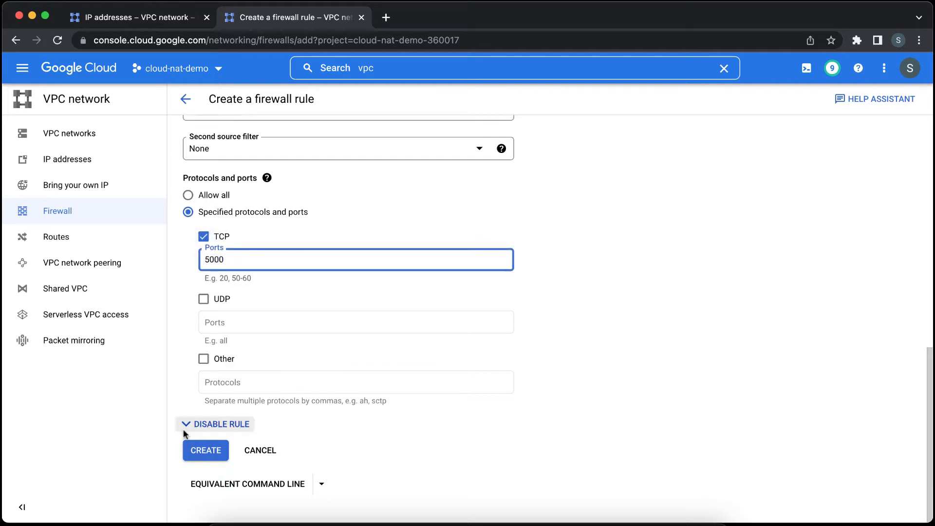
click(207, 449)
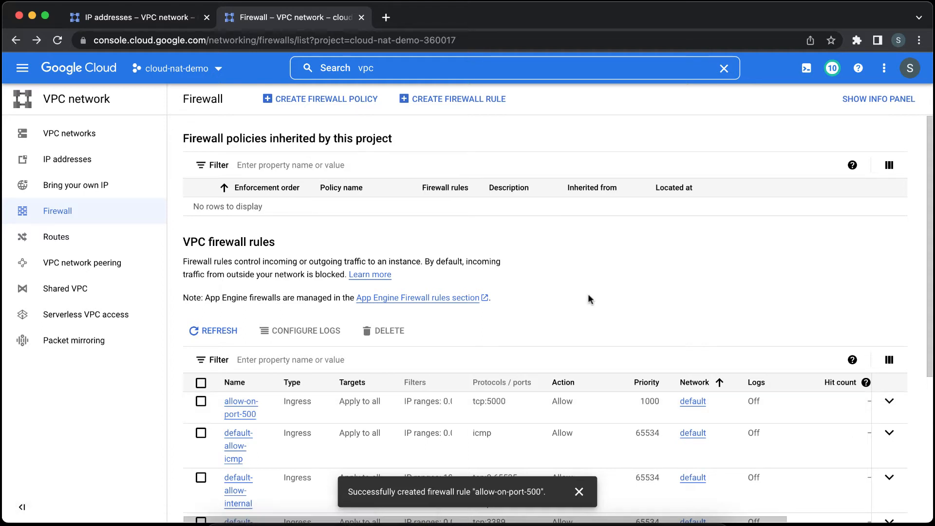
Review the reserved addresses on the IP addresses page and return to the Firewall page
click(125, 22)
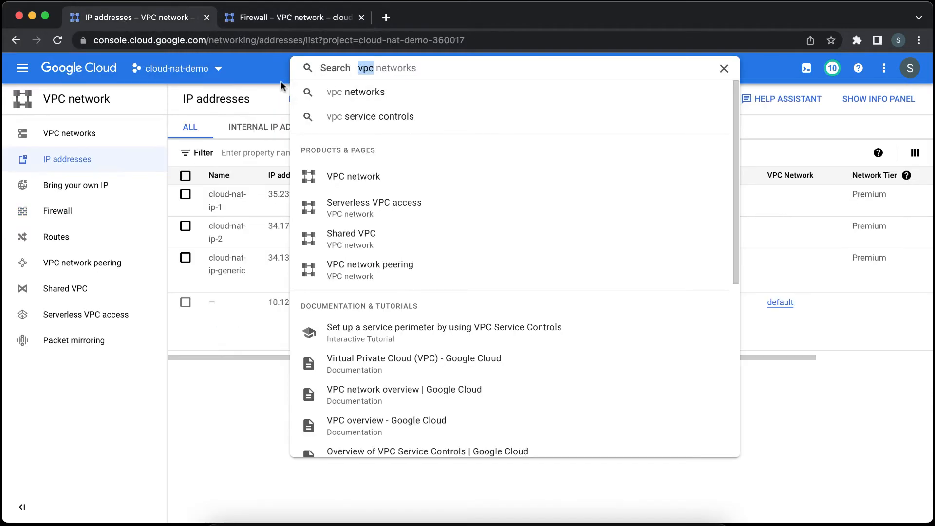
click(226, 443)
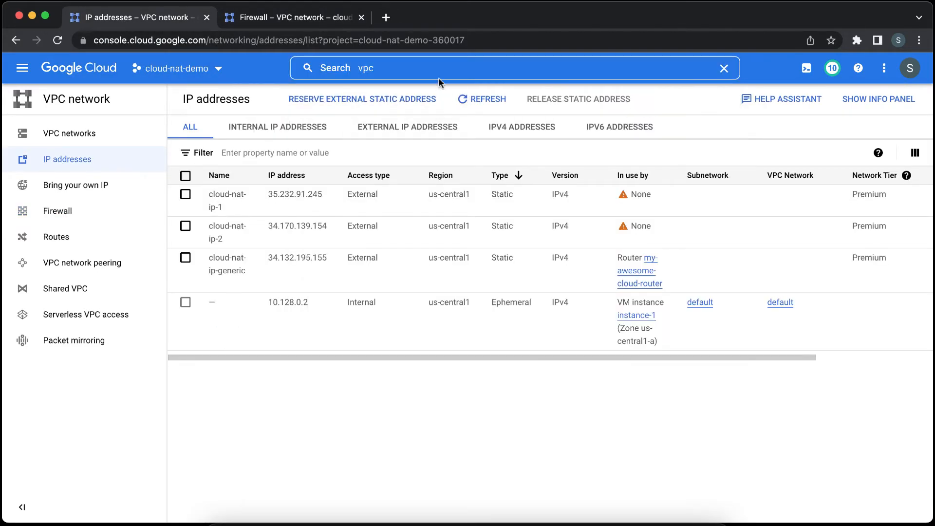
click(341, 18)
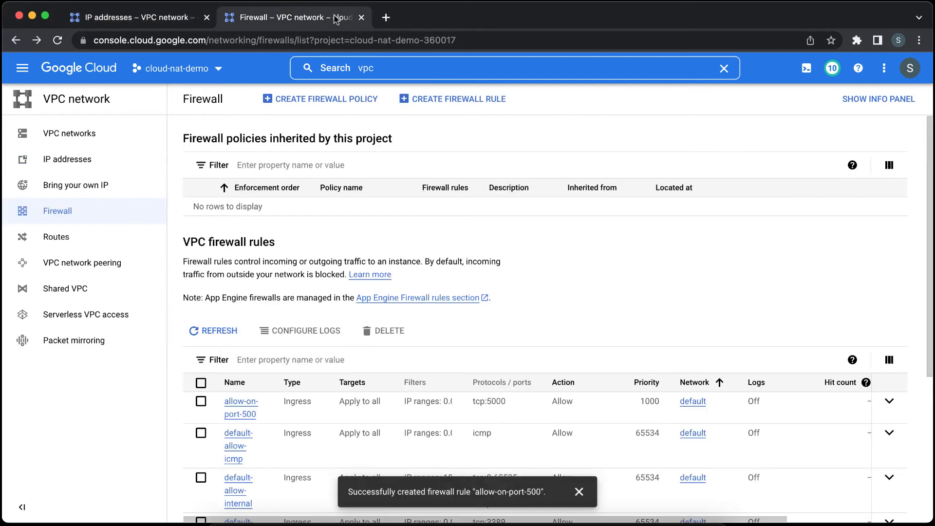
Open the Compute Engine VM instances list and copy the external IP of third-party-system-1
click(392, 68)
key(BackSpace)
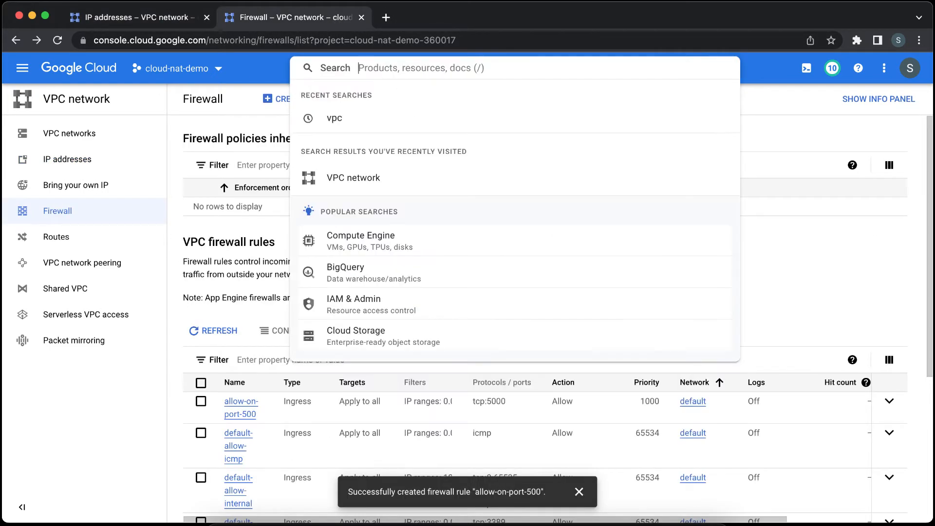
click(409, 246)
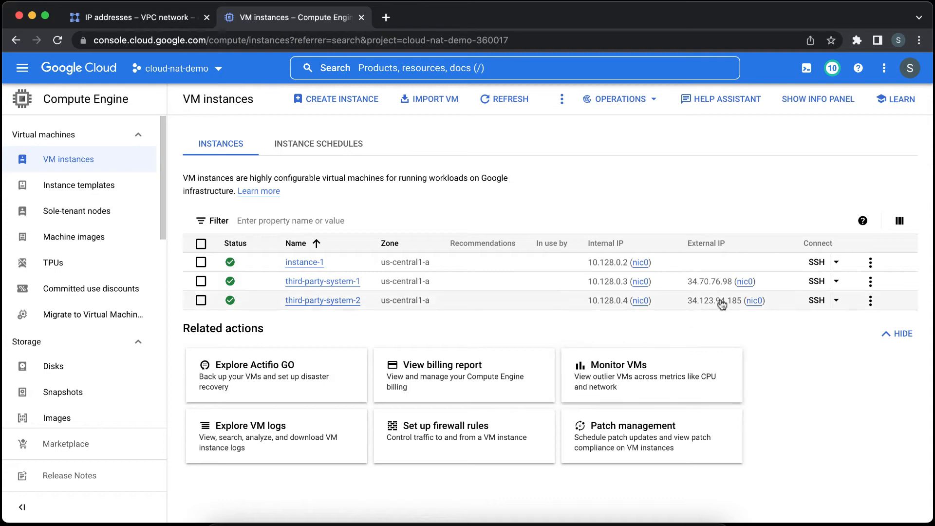
click(766, 282)
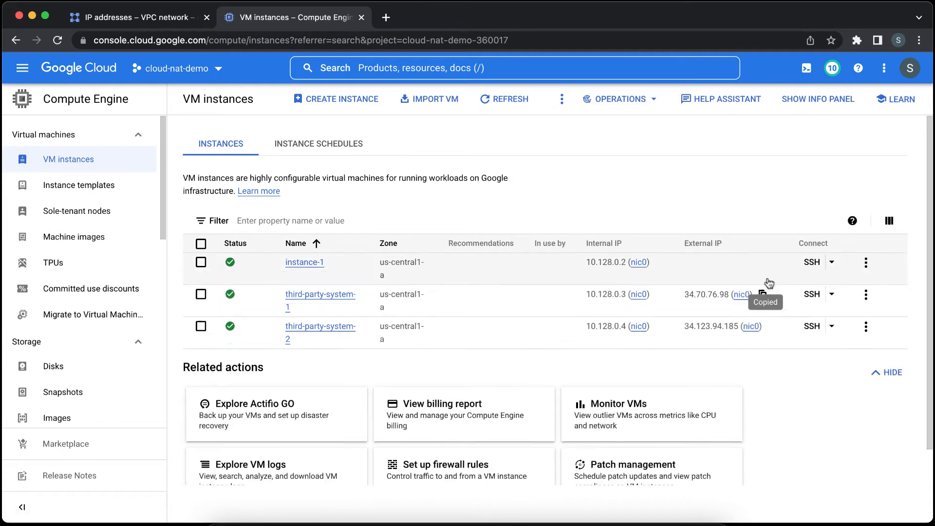
click(387, 17)
text(http://)
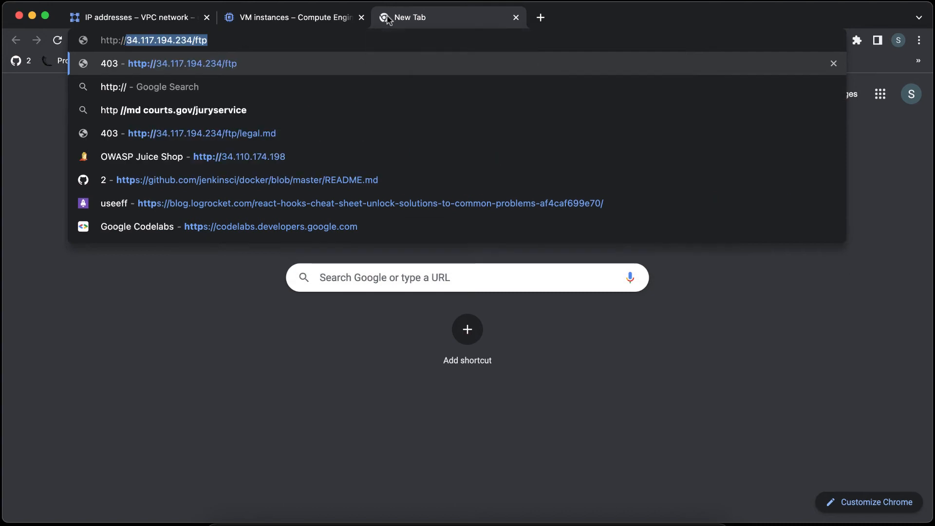
key(super+v)
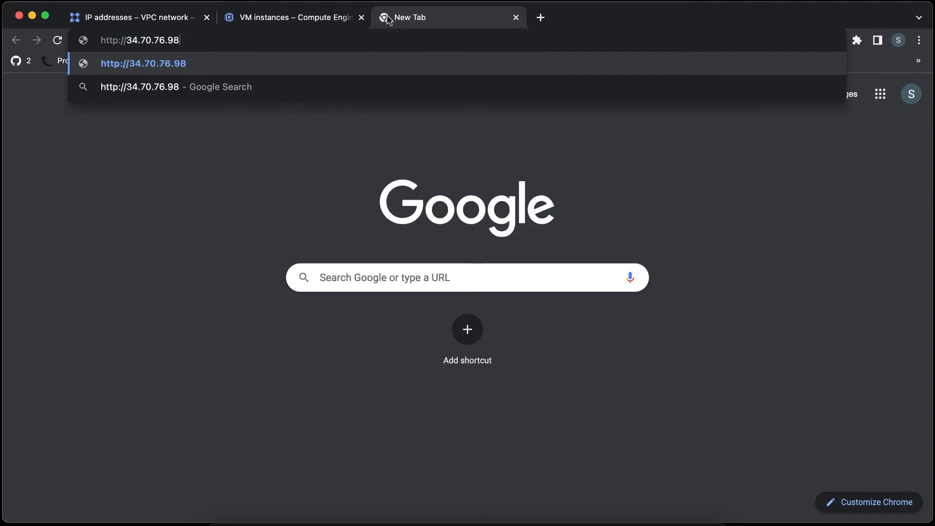
text(:5000)
key(Return)
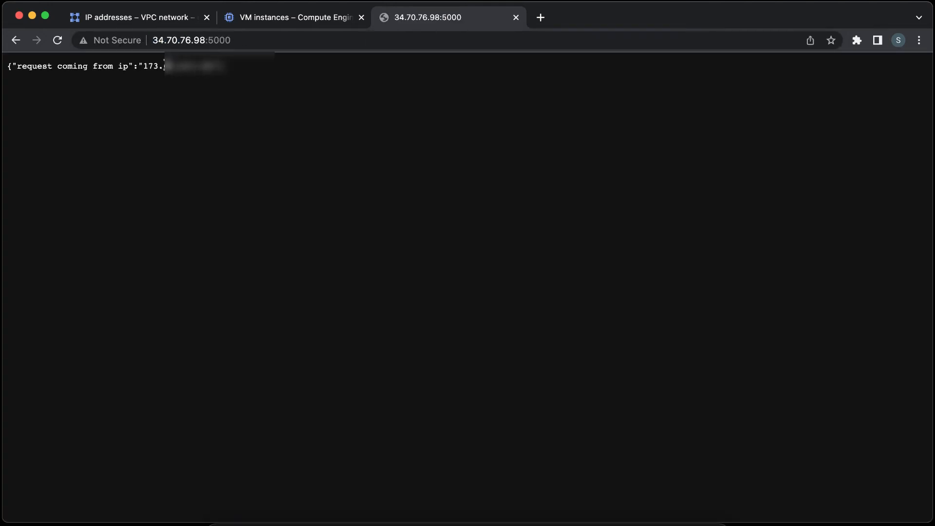
triple_click(164, 66)
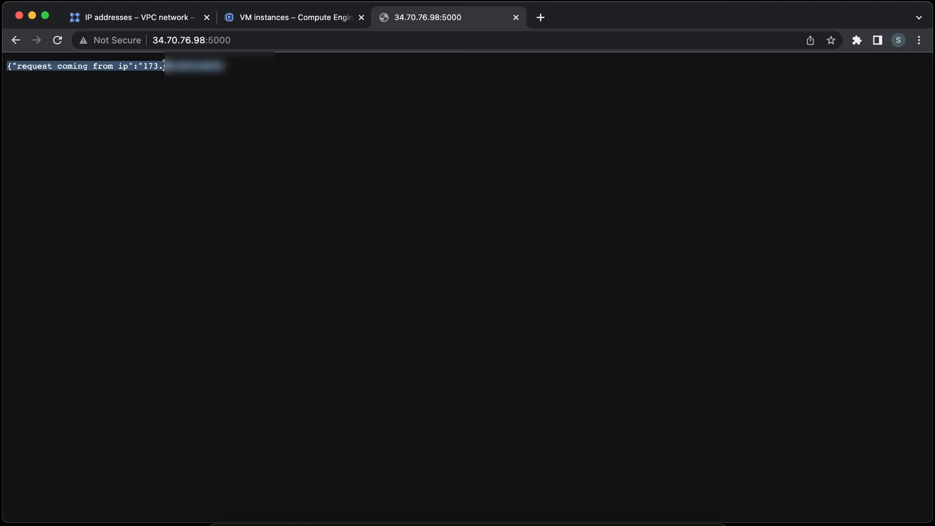
click(178, 100)
drag(147, 66, 199, 66)
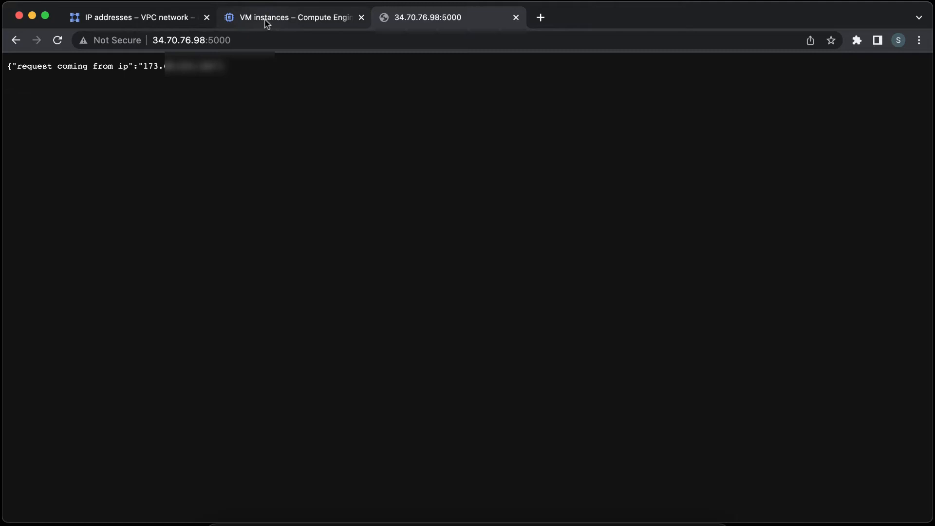
click(267, 20)
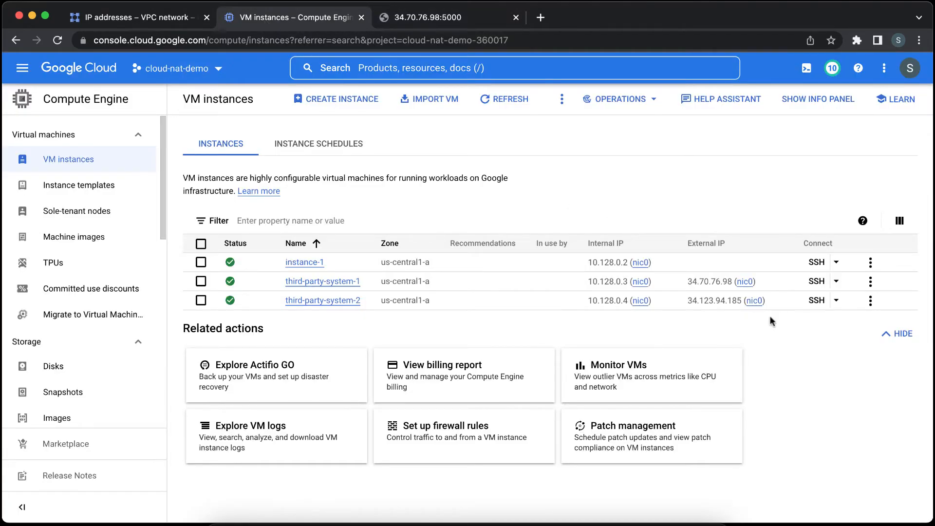
click(773, 302)
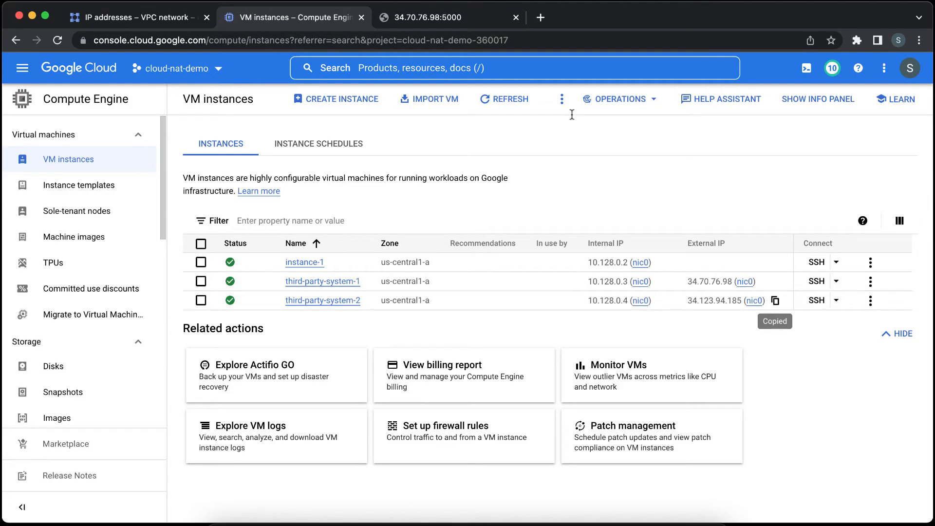
click(541, 19)
text(http://)
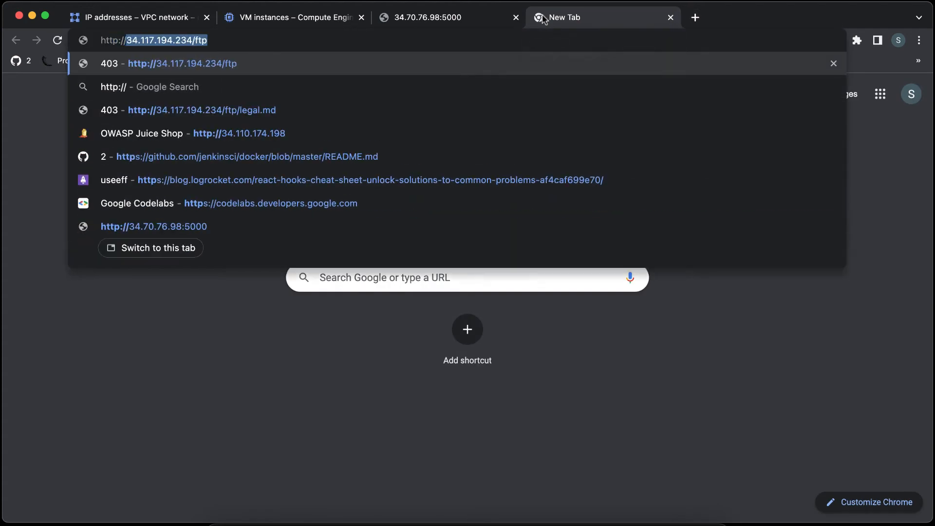
key(super+v)
text(:5000)
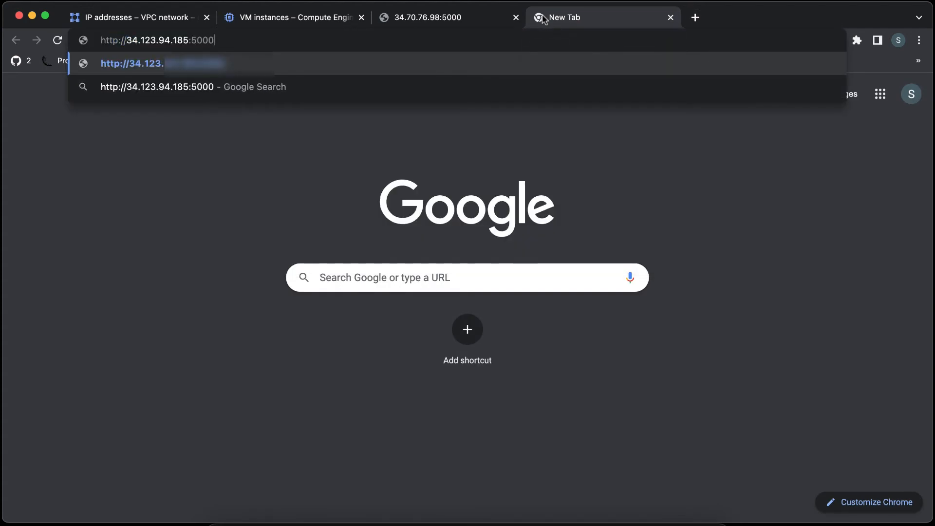
key(Return)
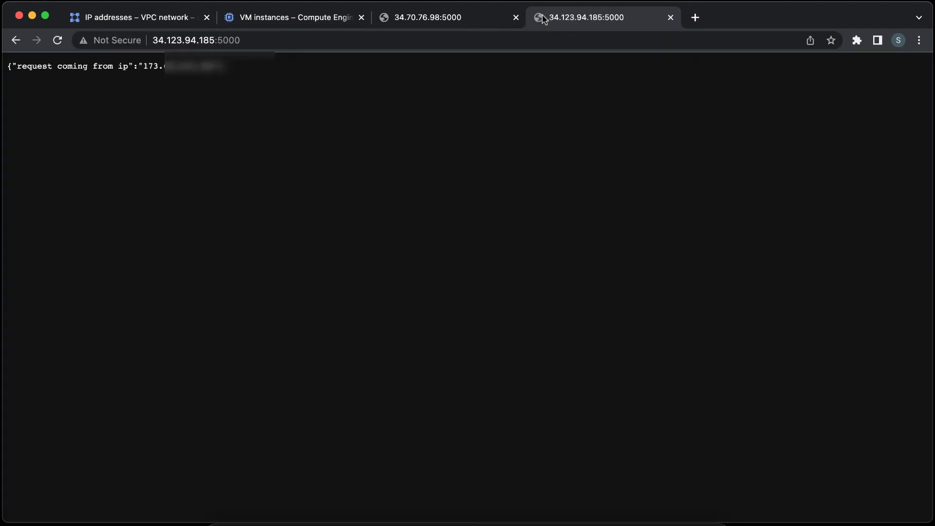
Compare the request IP returned by the two third-party systems on port 5000
click(453, 19)
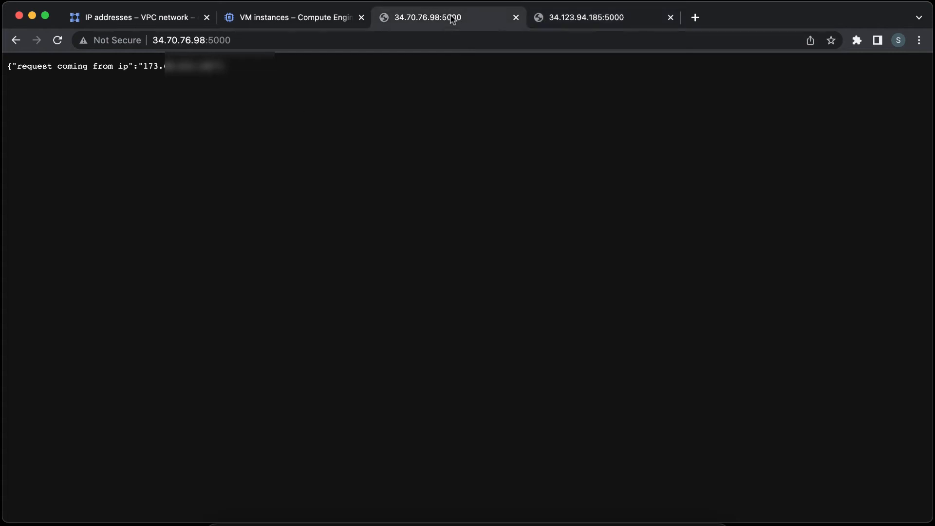
click(582, 19)
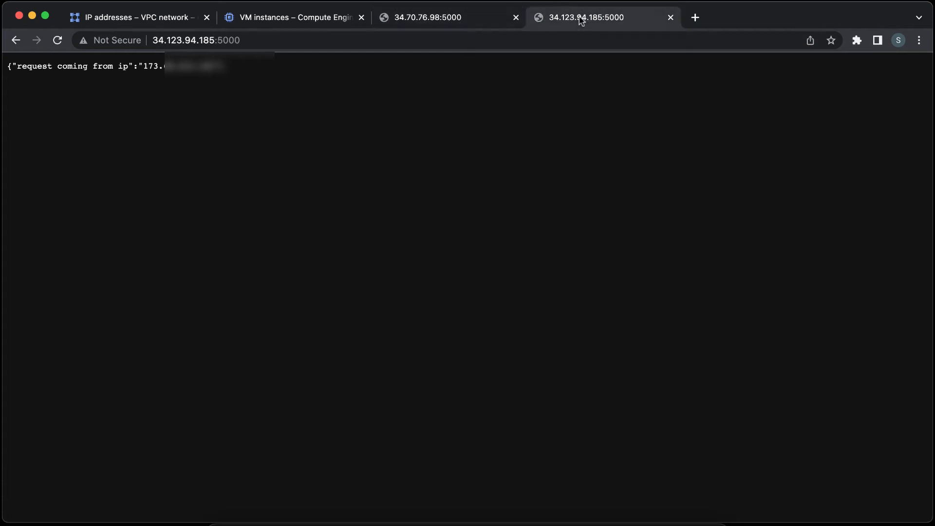
click(459, 18)
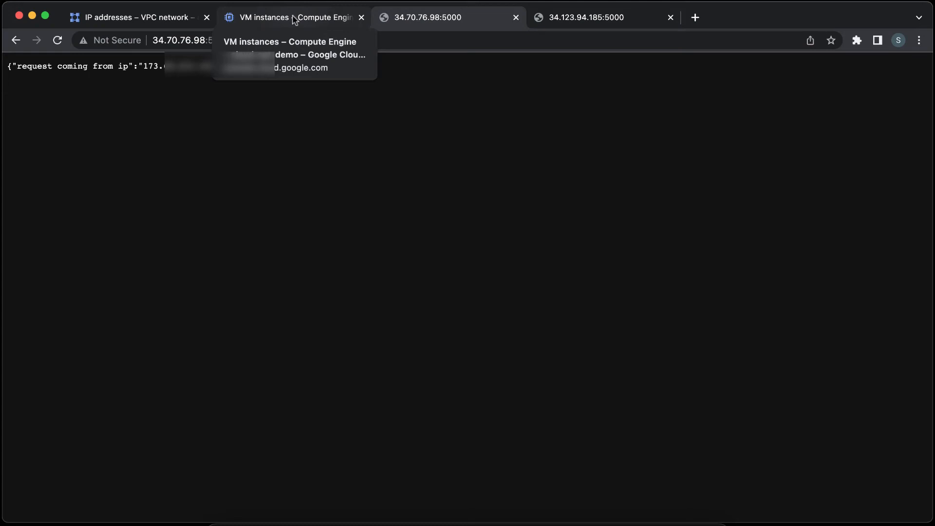
Find Cloud NAT in the console and open the gateway my-awesome-cloud-nat-gw for editing
click(267, 17)
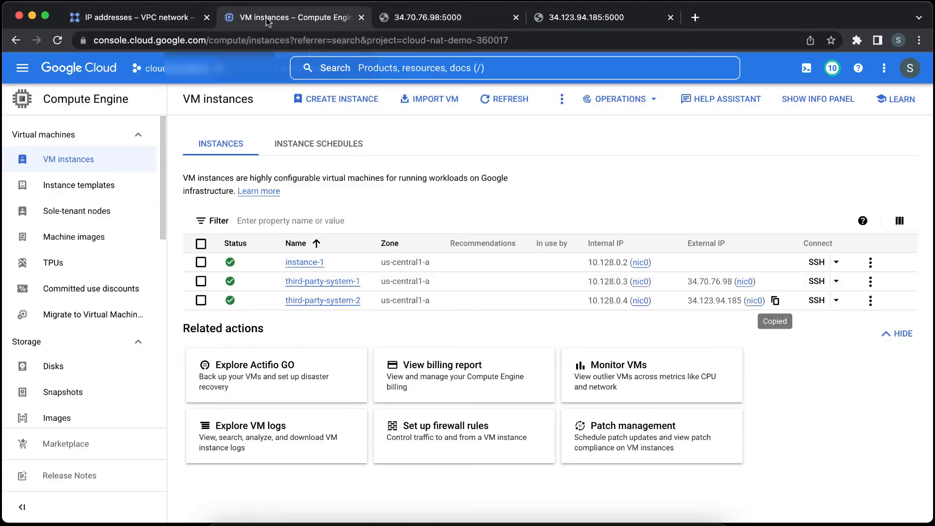
click(383, 73)
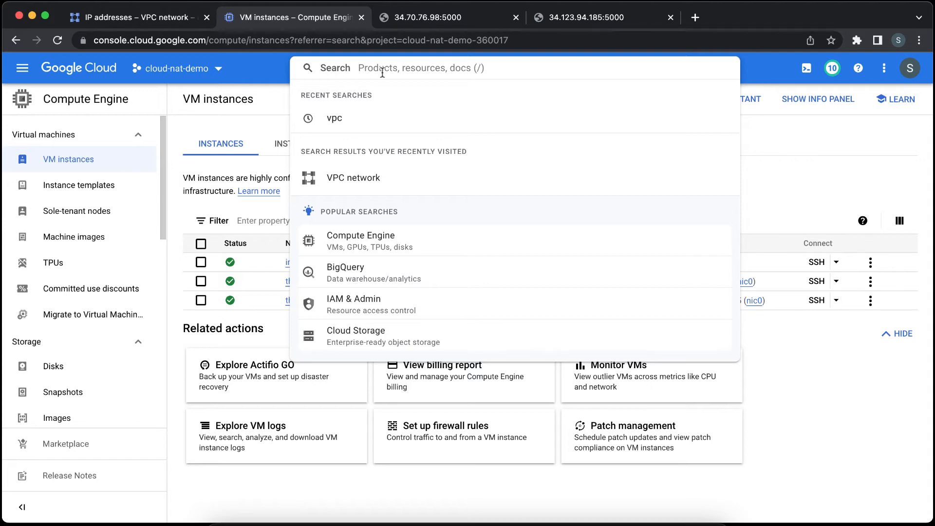
text(cloud na)
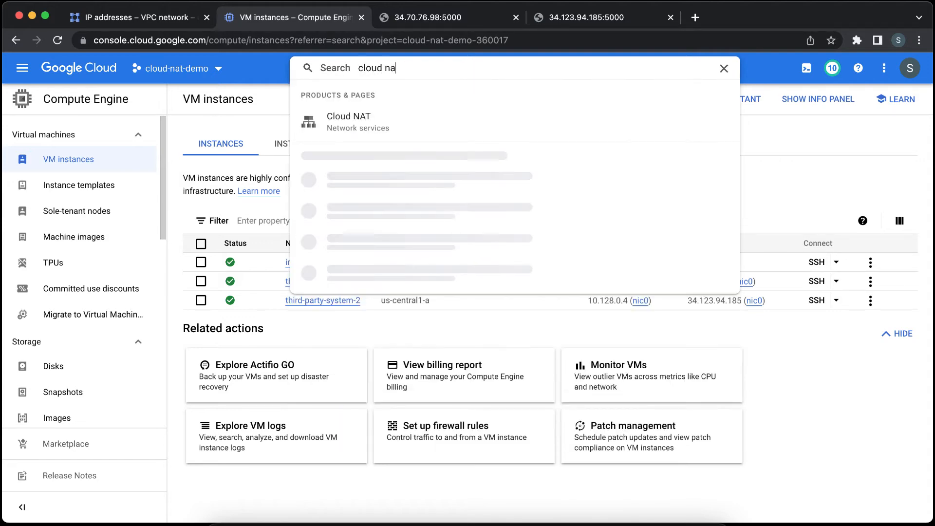
click(403, 120)
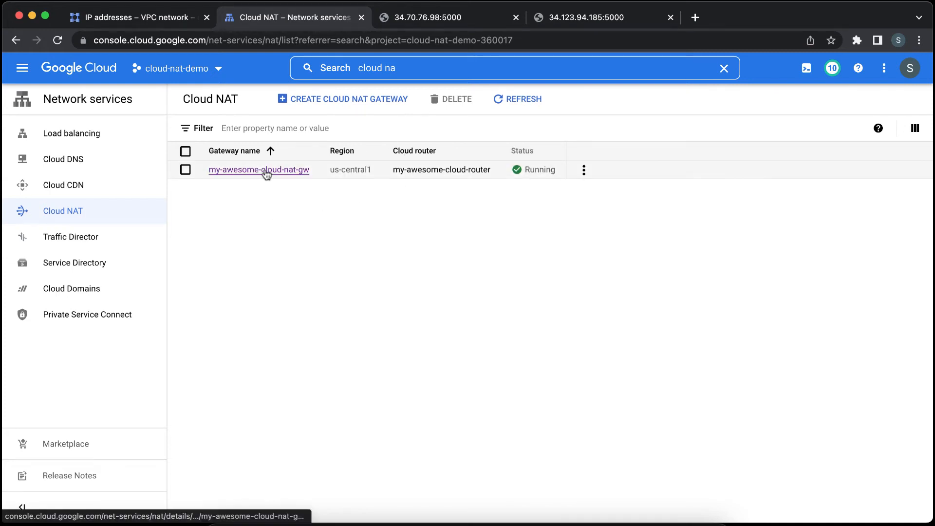
click(265, 171)
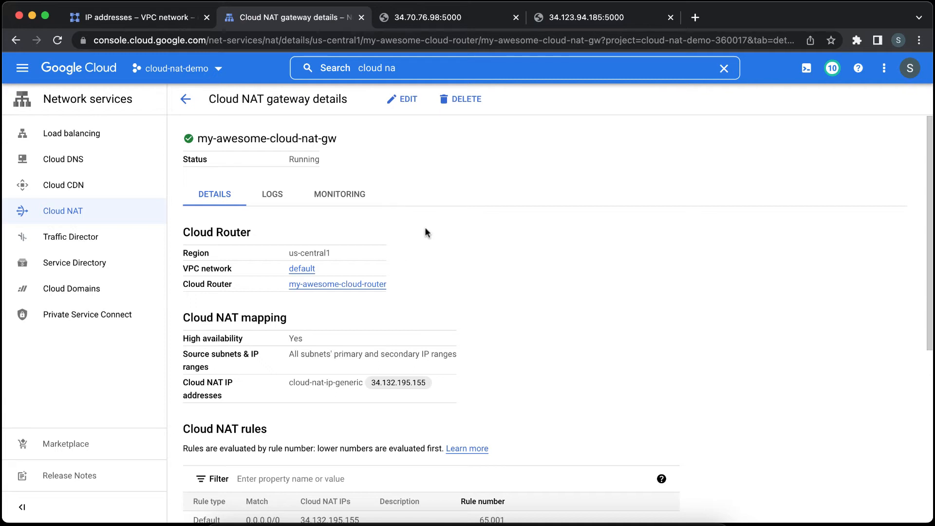
scroll(425, 227, down, 1)
click(404, 100)
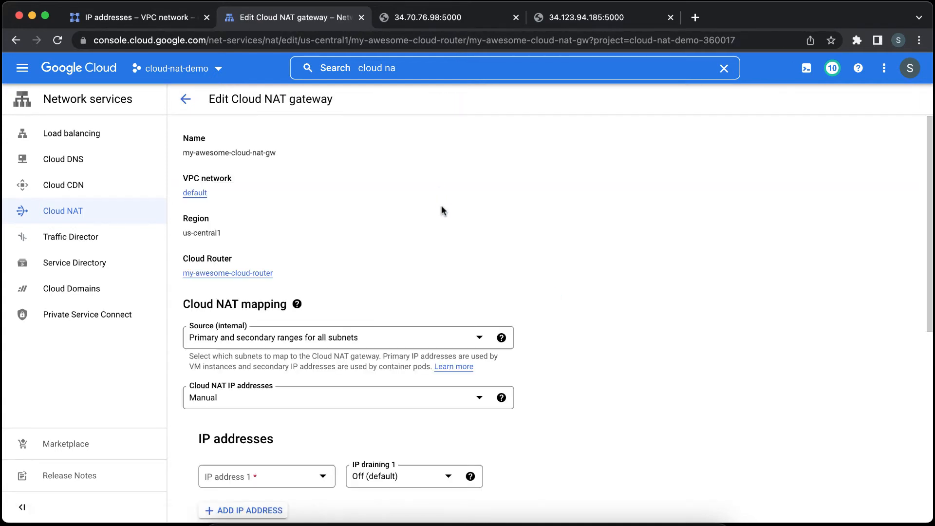
Add a new customized Cloud NAT rule to the gateway and start its match entry
scroll(442, 210, down, 3)
scroll(442, 206, down, 3)
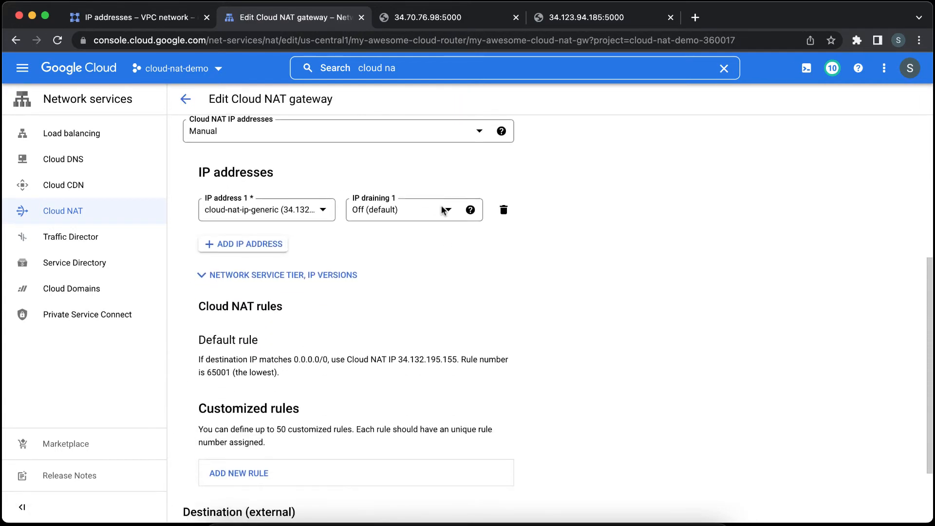
scroll(419, 285, down, 2)
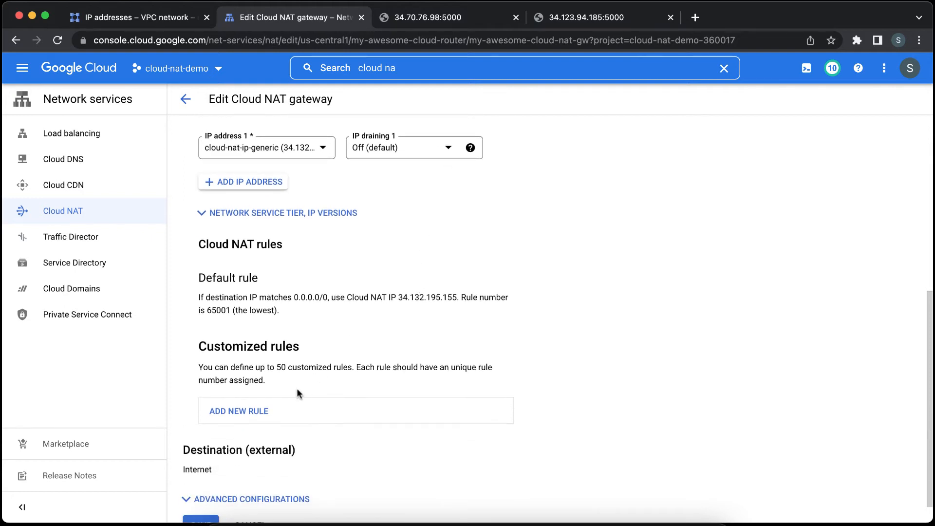
click(285, 416)
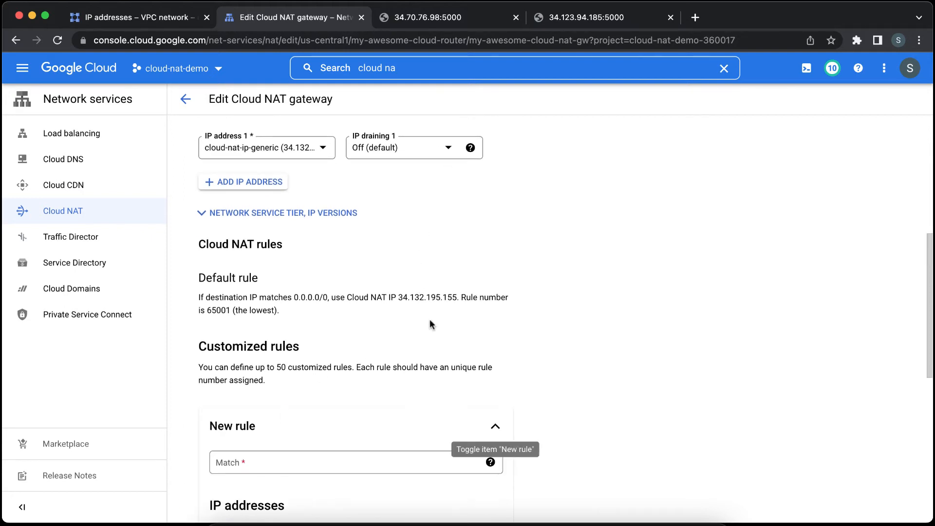
scroll(430, 324, down, 2)
click(391, 361)
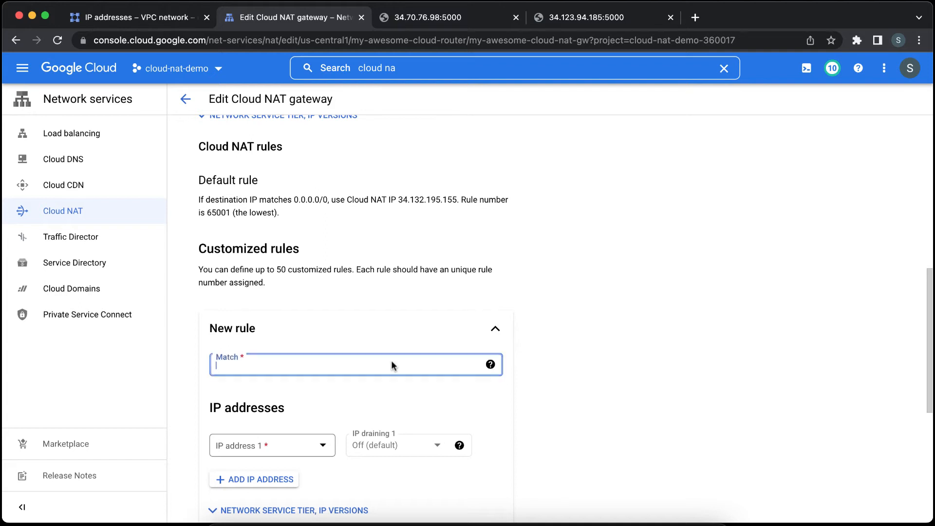
Copy the IP address part of the URL from the page served at 34.70.76.98:5000
click(444, 18)
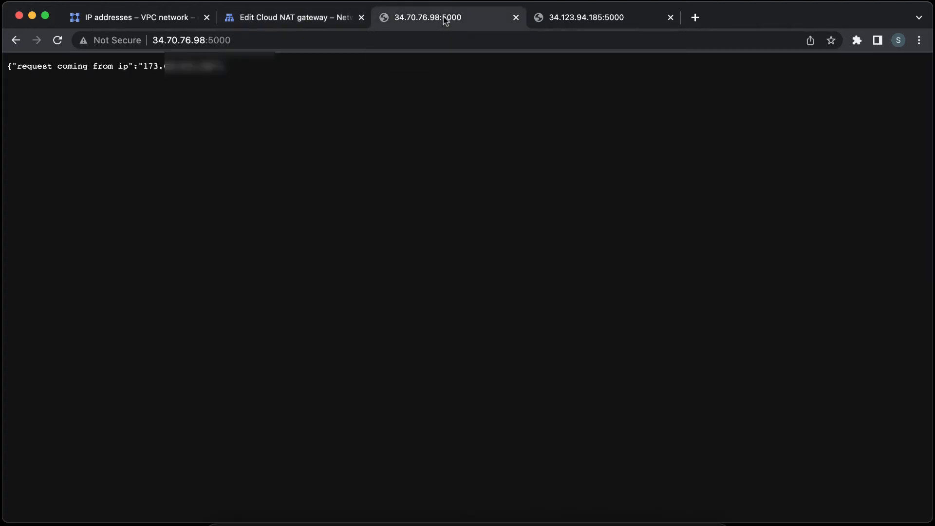
click(372, 35)
key(Left)
key(shift+alt+Right)
key(super+c)
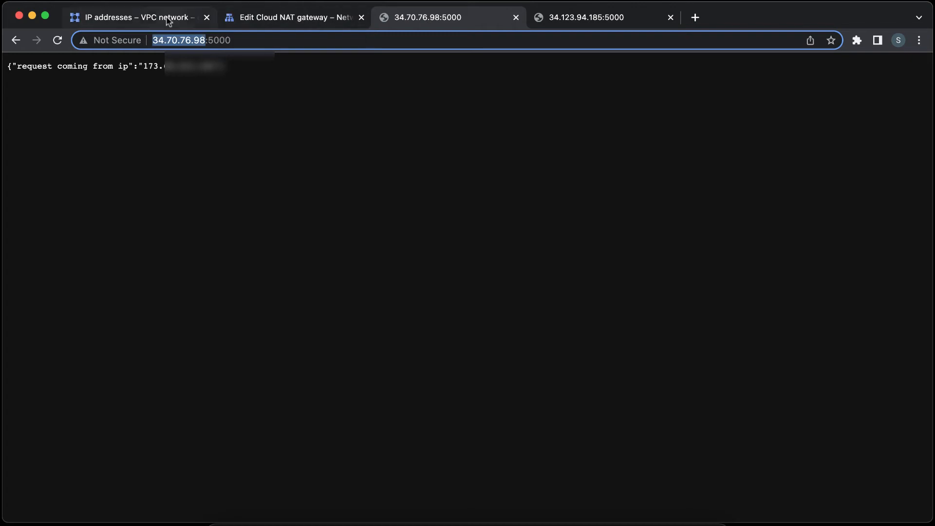
Replace the IP addresses page with the Compute Engine VM instances list and copy third-party-system-1's external IP
click(197, 18)
click(388, 71)
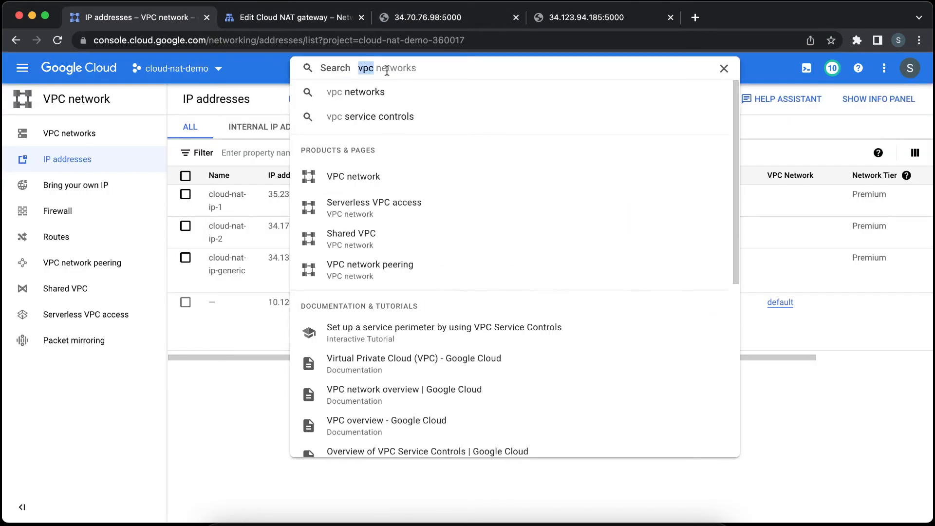
text(comp)
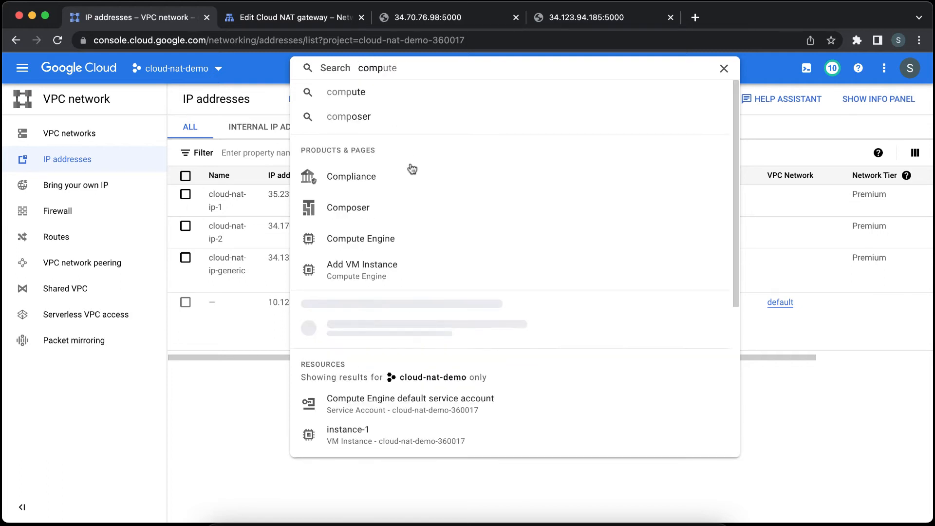
click(408, 251)
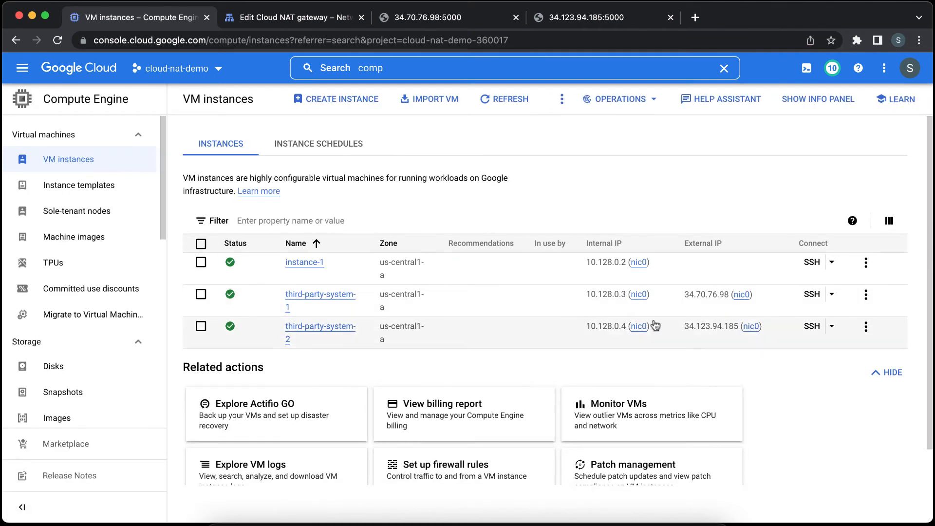
click(766, 283)
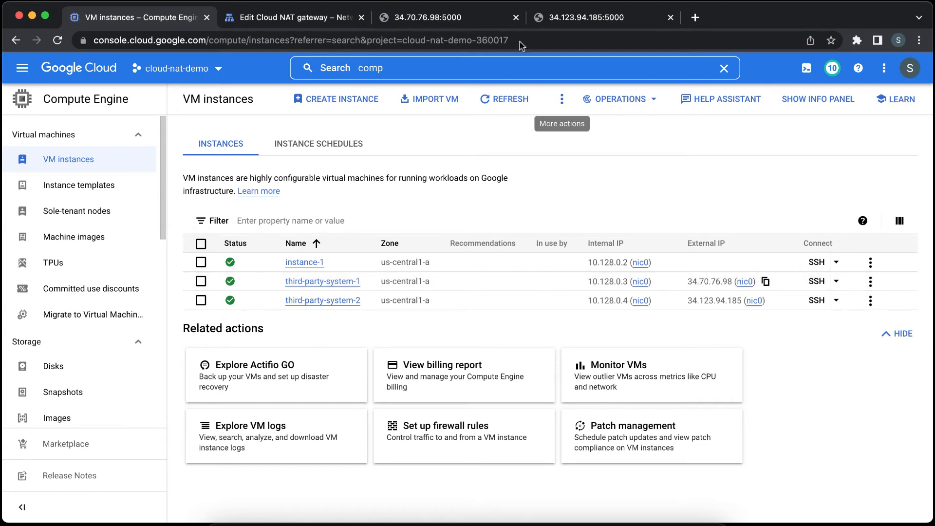
Set the new Cloud NAT rule's match to 34.70.76.98
click(297, 18)
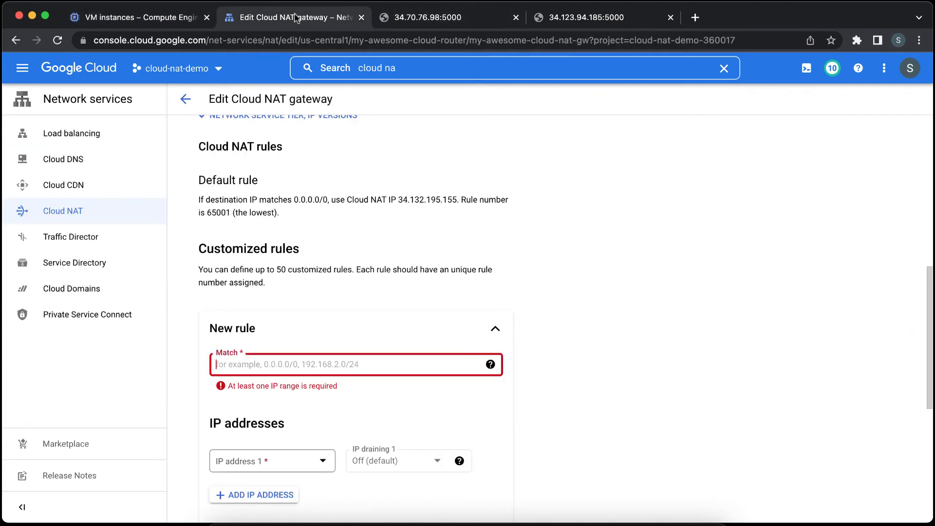
key(super+v)
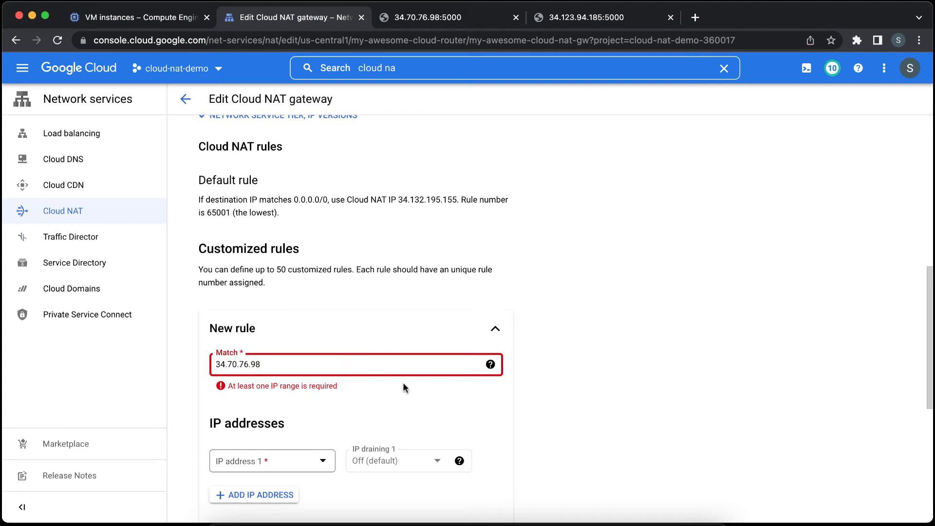
scroll(429, 413, down, 2)
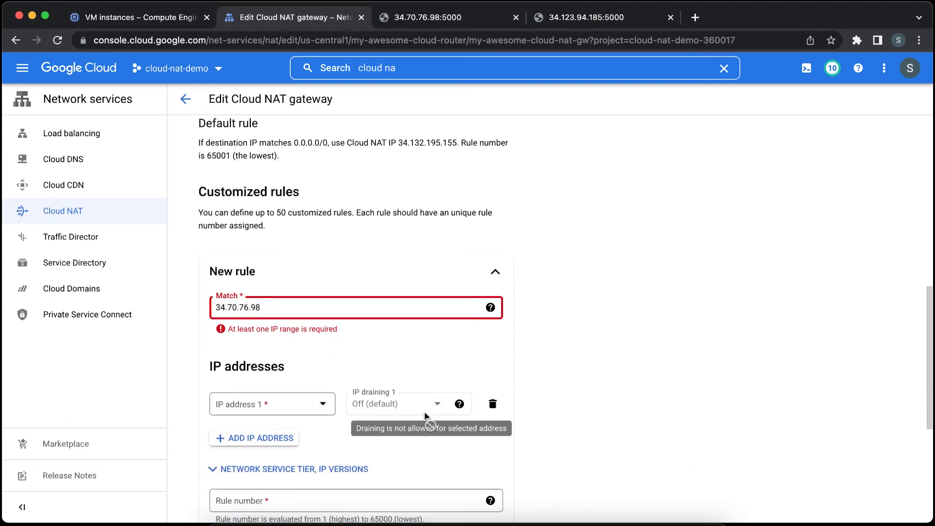
Confirm the match entry and assign cloud-nat-ip-1 (35.232.91.245) as the new rule's IP address
key(Return)
click(323, 395)
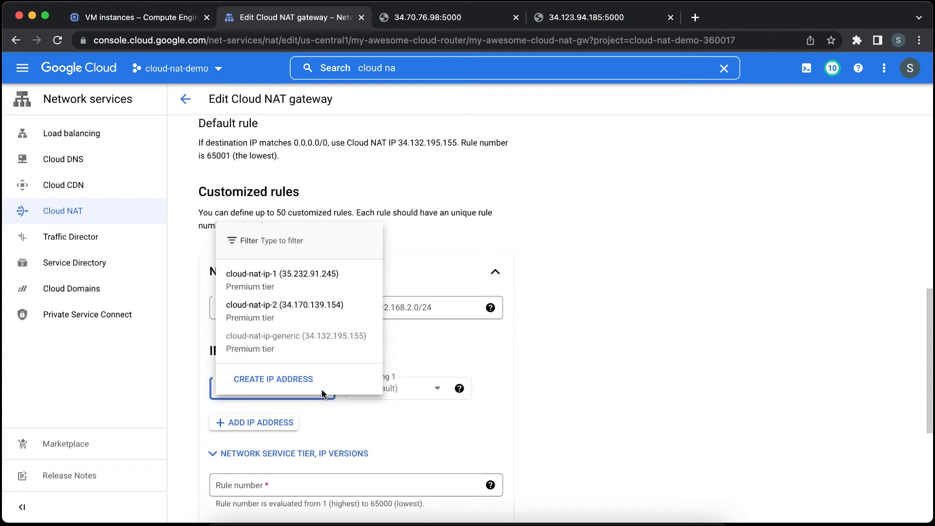
click(322, 279)
scroll(558, 390, down, 5)
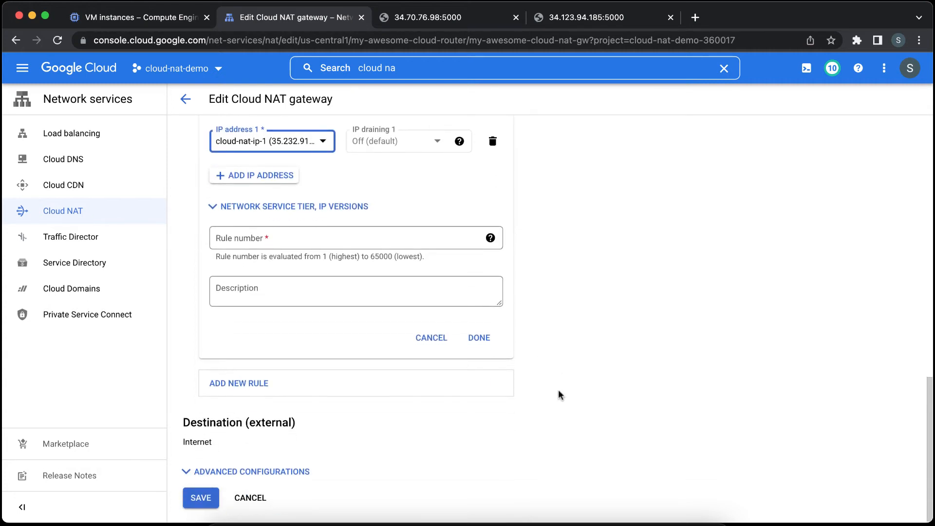
Set the new rule's number to 1,000 and try to save the gateway
click(394, 234)
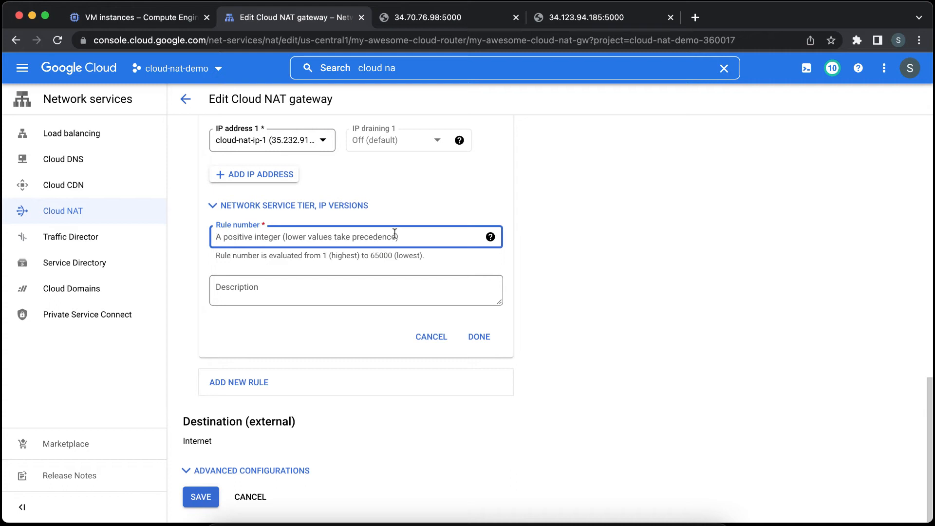
text(1000)
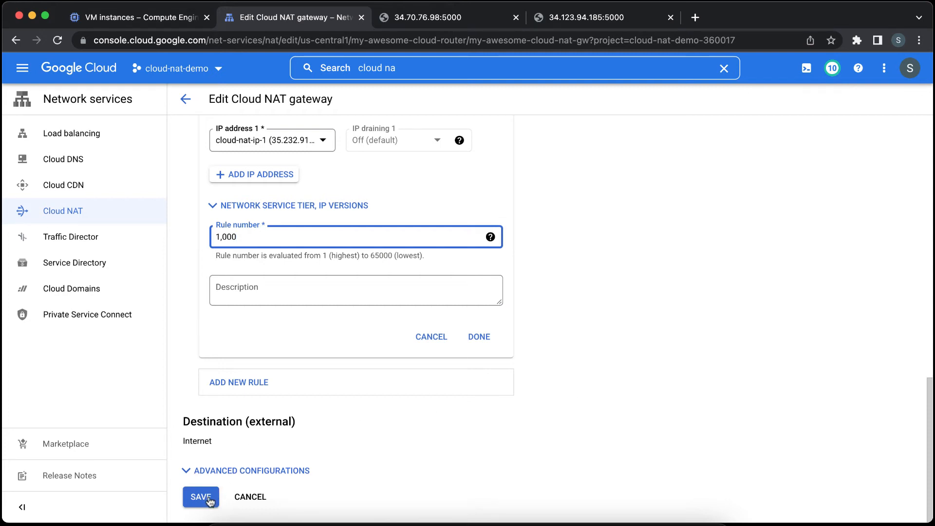
scroll(617, 416, up, 3)
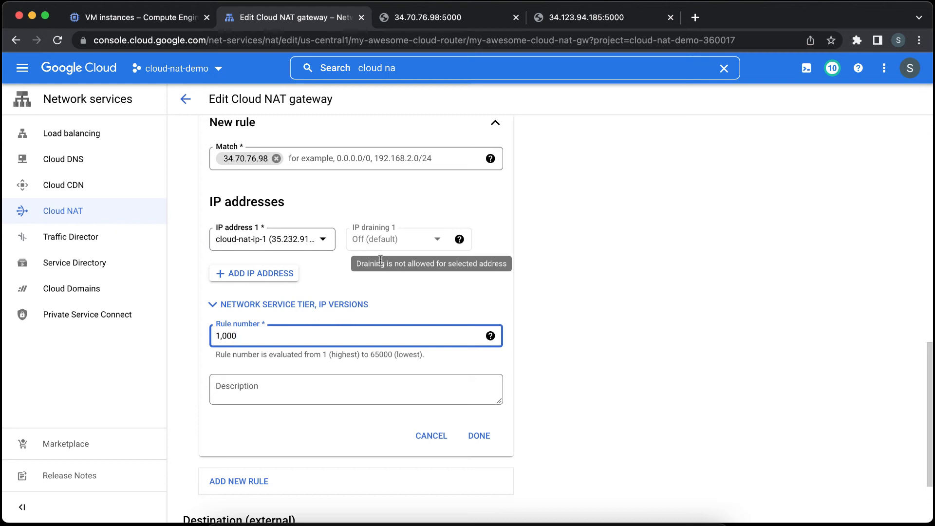
scroll(549, 301, down, 3)
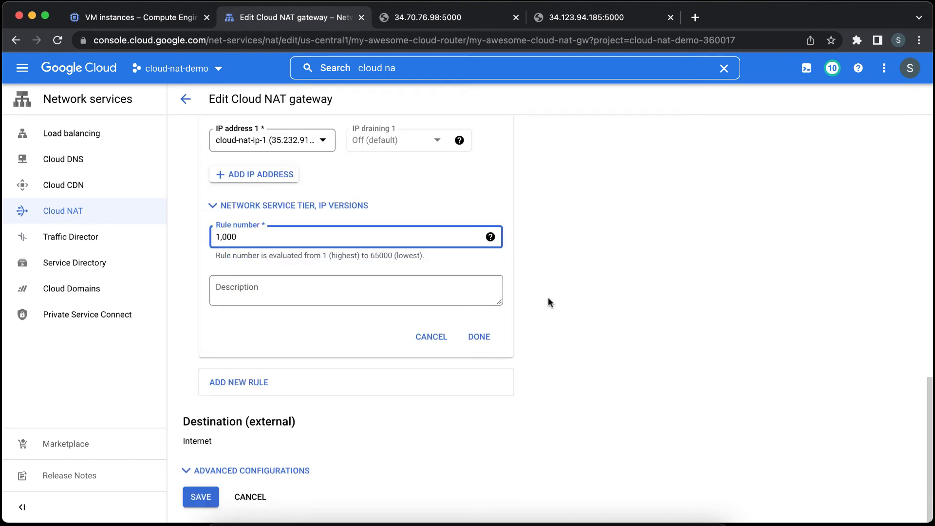
click(201, 497)
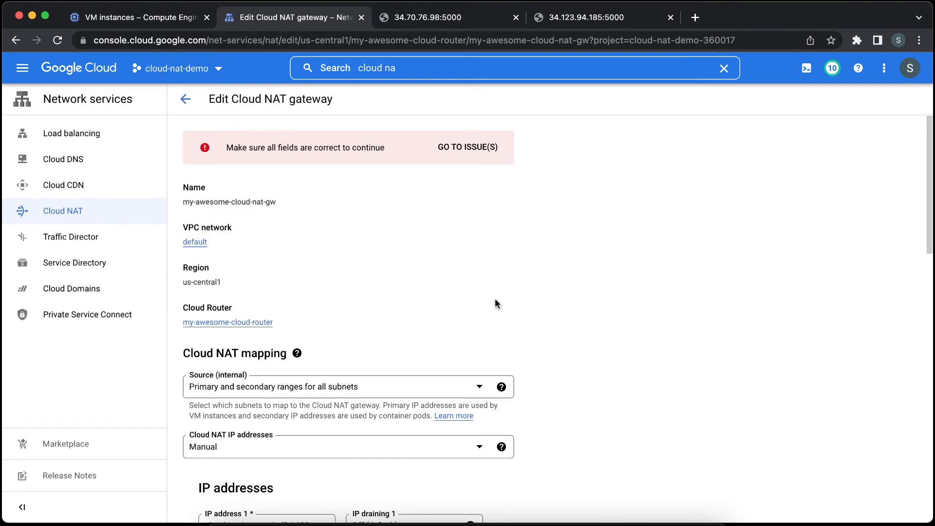
Remove the comma so the rule number reads 1000, and save the Cloud NAT gateway
scroll(496, 304, down, 8)
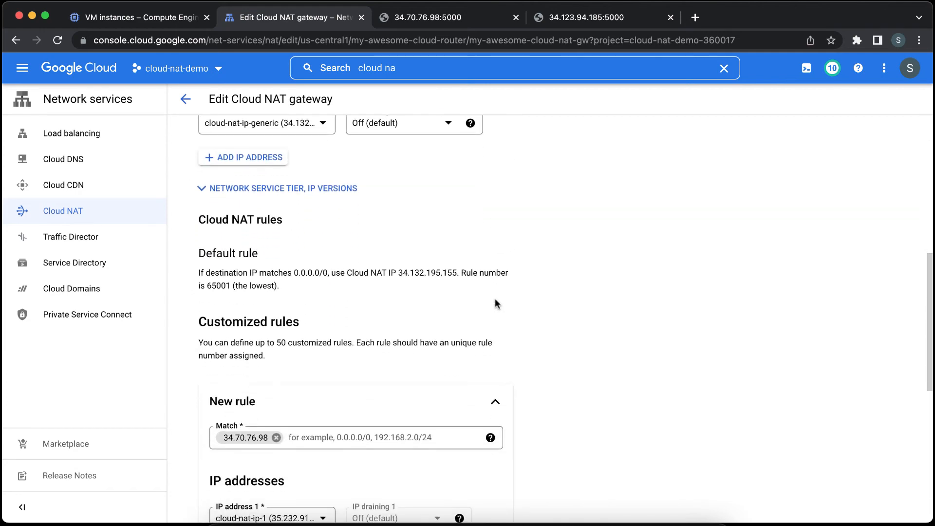
scroll(495, 301, down, 7)
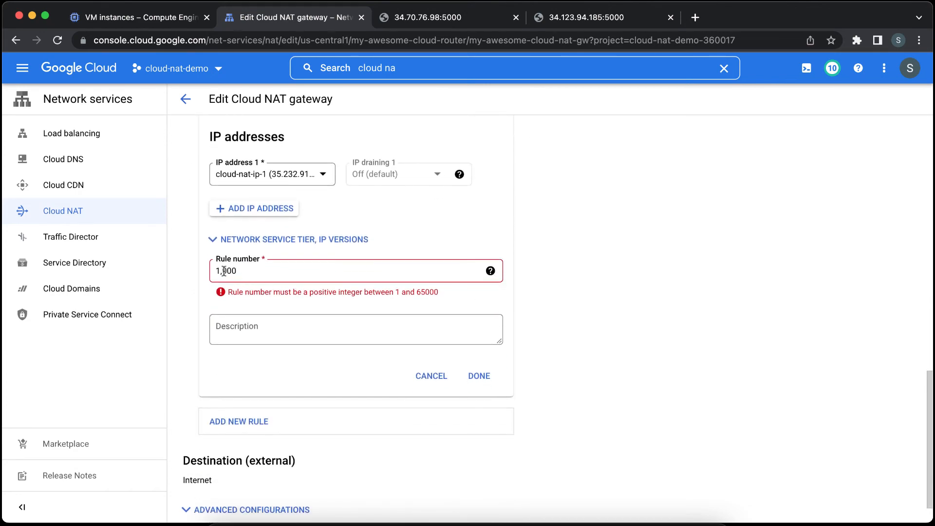
click(224, 270)
key(BackSpace)
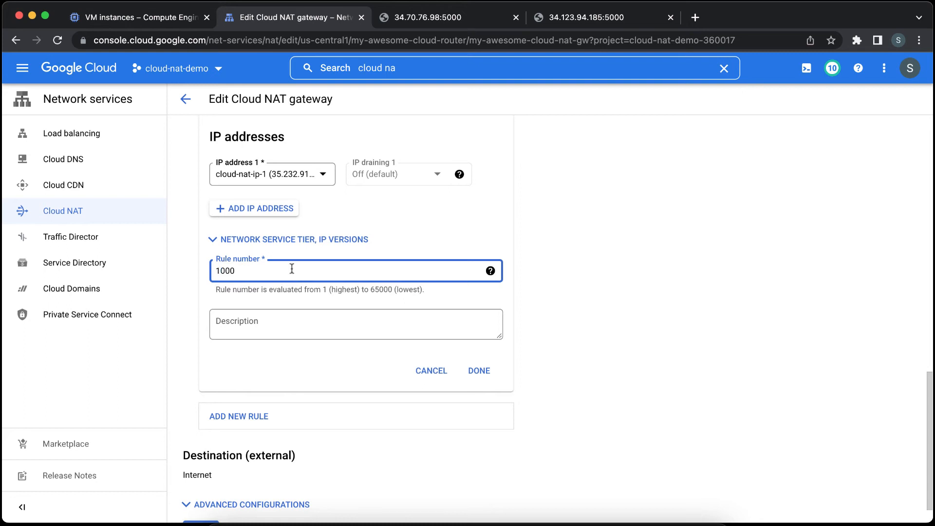
scroll(301, 419, down, 1)
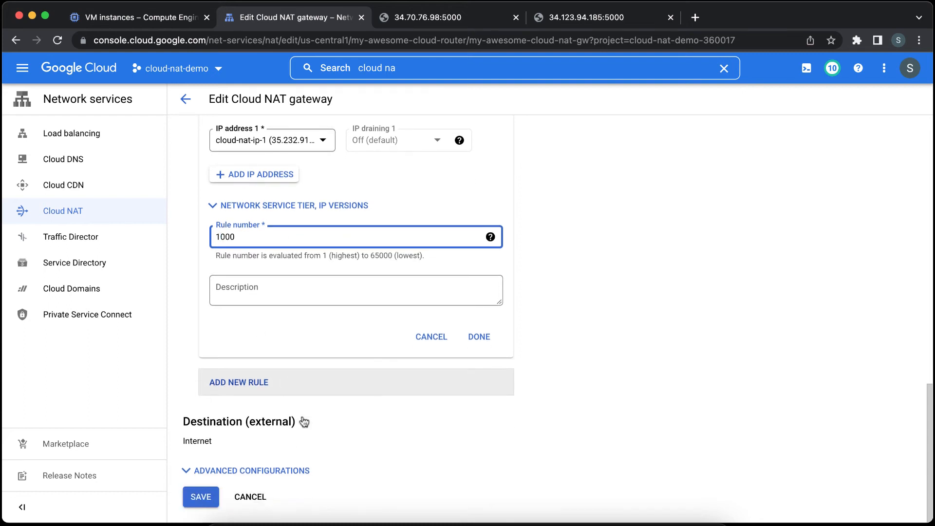
click(201, 497)
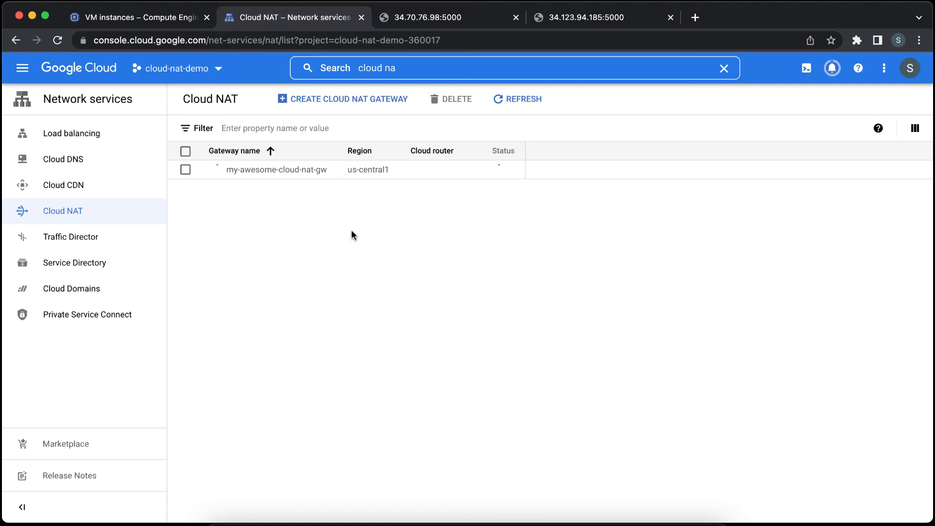
Reopen my-awesome-cloud-nat-gw for editing and add a second customized rule
click(300, 171)
scroll(503, 325, down, 6)
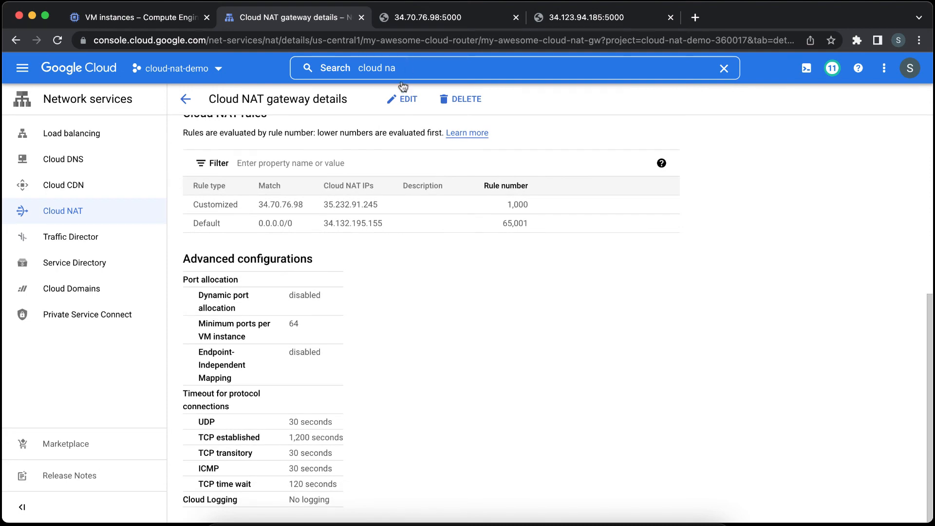
click(403, 99)
scroll(469, 339, down, 2)
scroll(469, 339, down, 5)
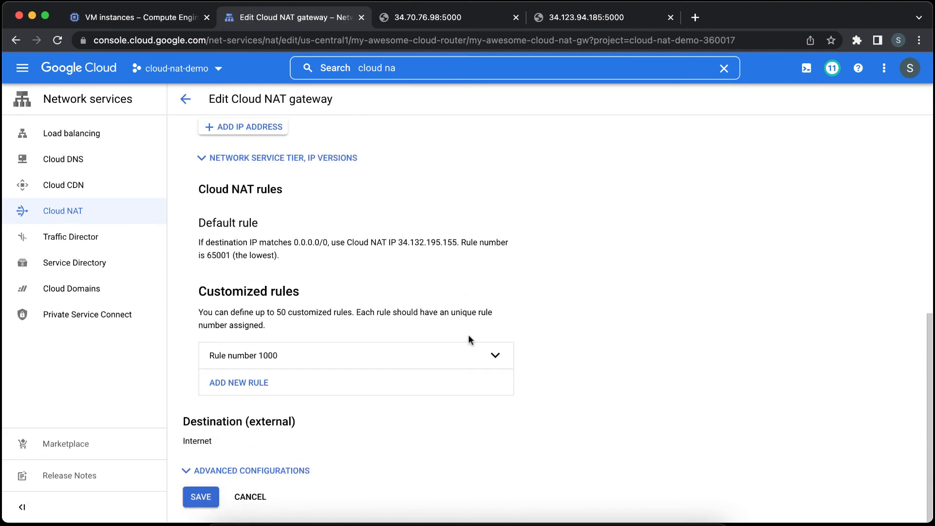
click(397, 382)
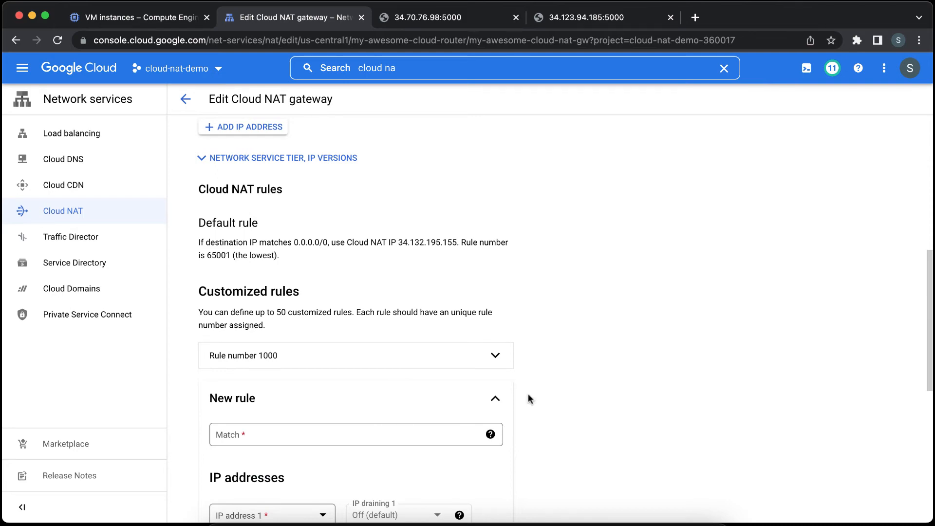
Copy third-party-system-2's external IP, 34.123.94.185, from the VM instances list and enter it as the second rule's match
click(142, 15)
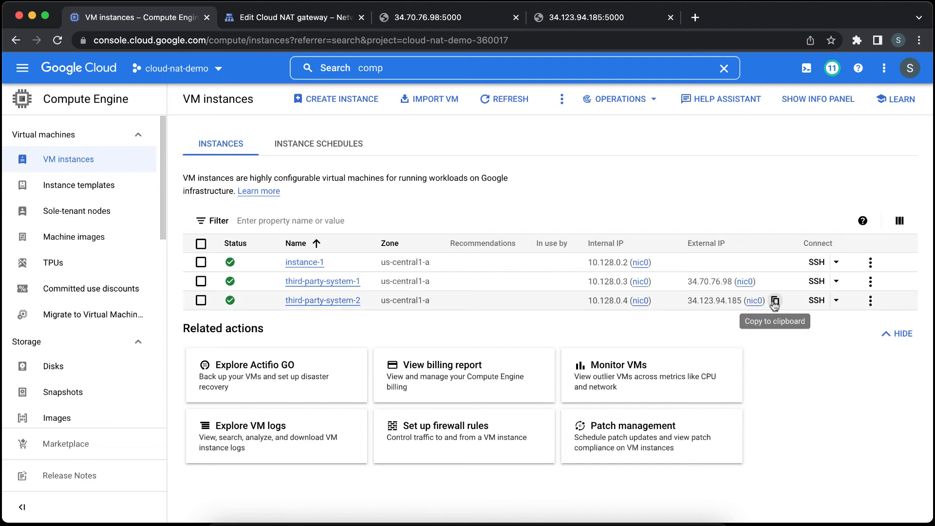
click(774, 302)
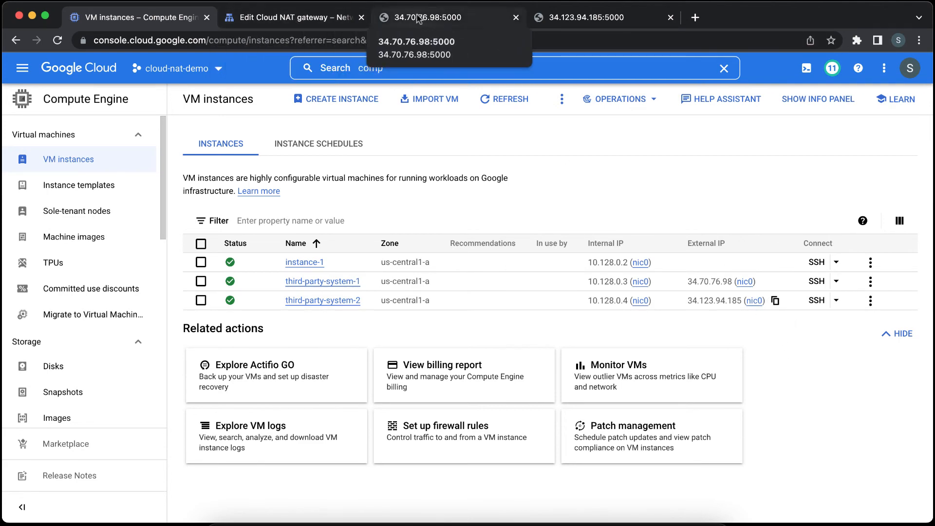
click(314, 22)
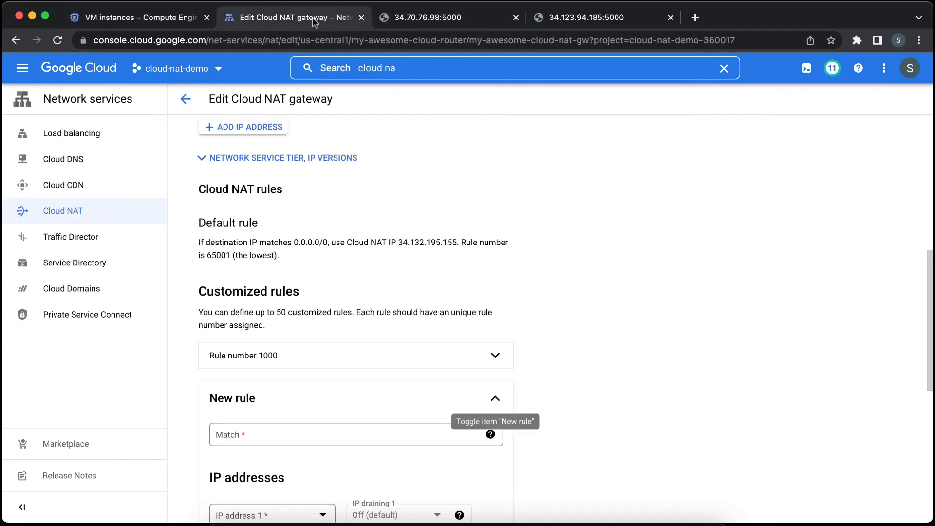
click(346, 429)
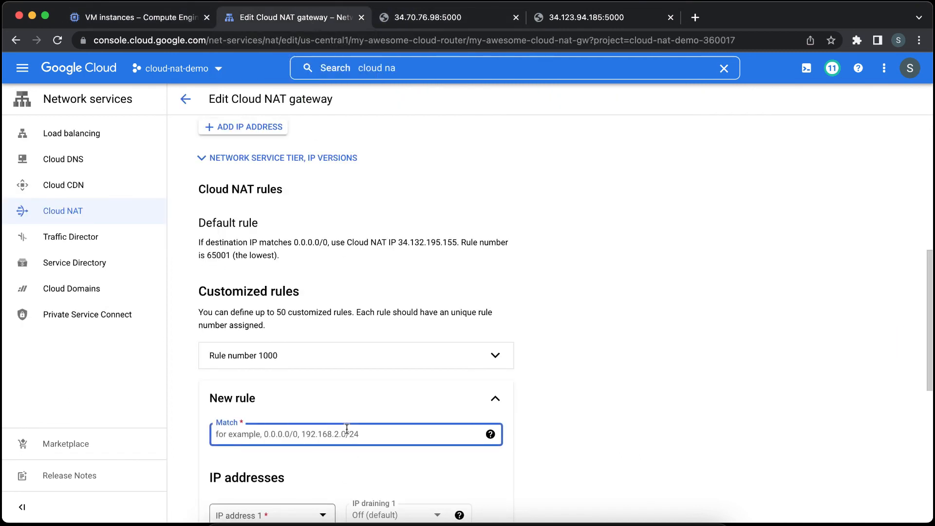
key(super+v)
Assign cloud-nat-ip-2 (34.170.139.154) as the second rule's IP address
scroll(336, 370, down, 5)
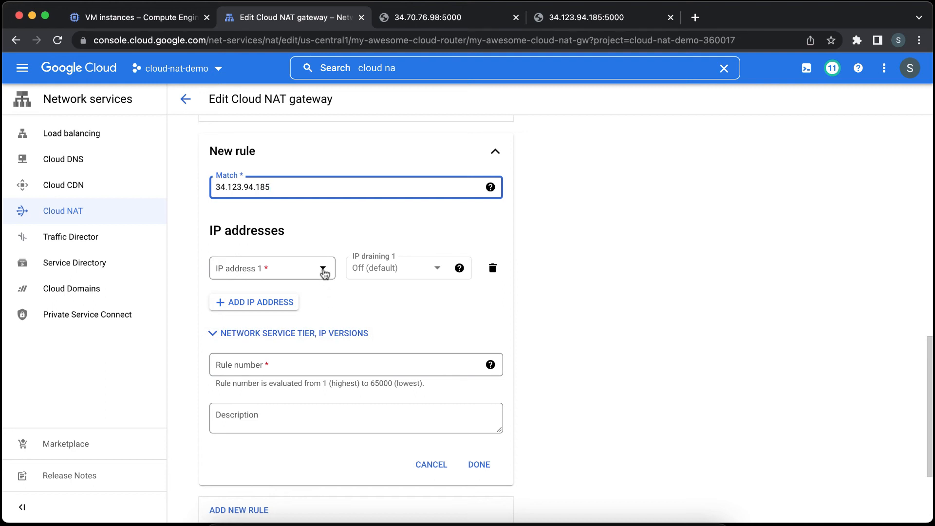
click(323, 268)
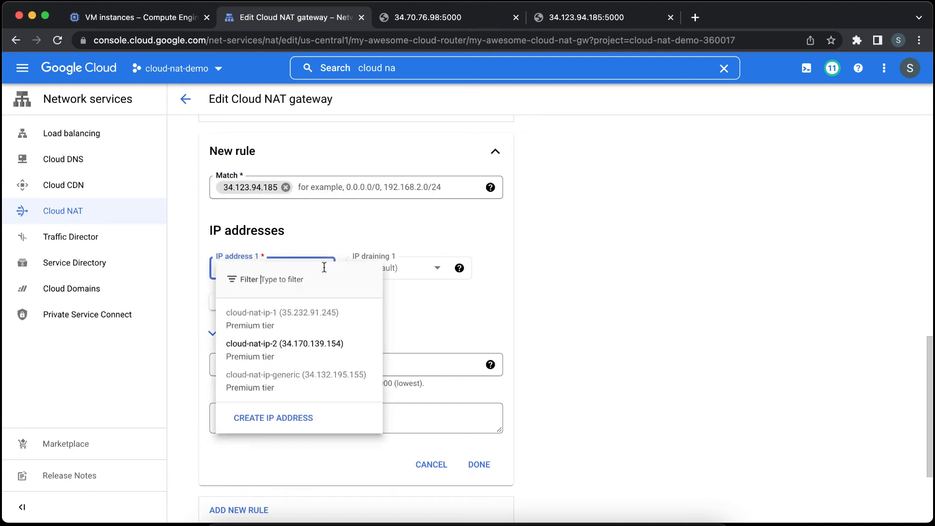
click(309, 348)
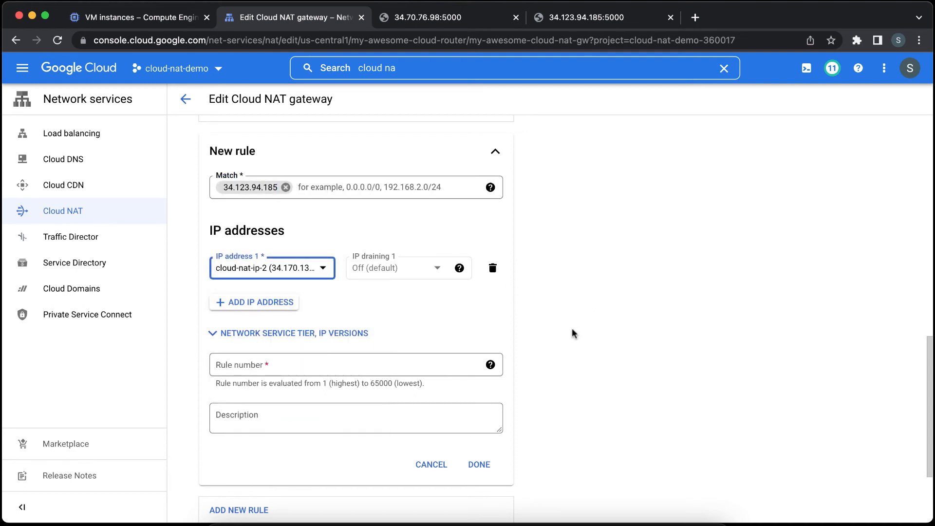
Set the second rule's number to 2000 and try to save the gateway
scroll(572, 328, down, 1)
click(432, 336)
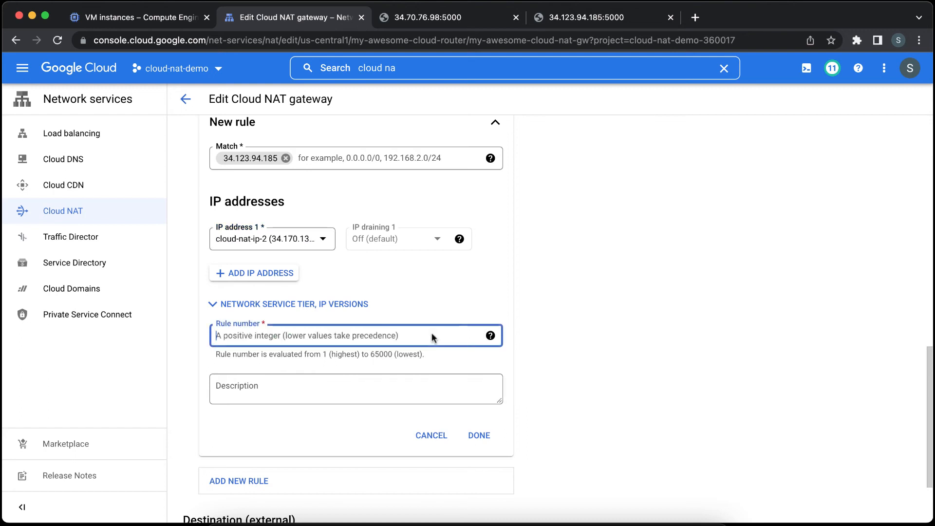
text(2000)
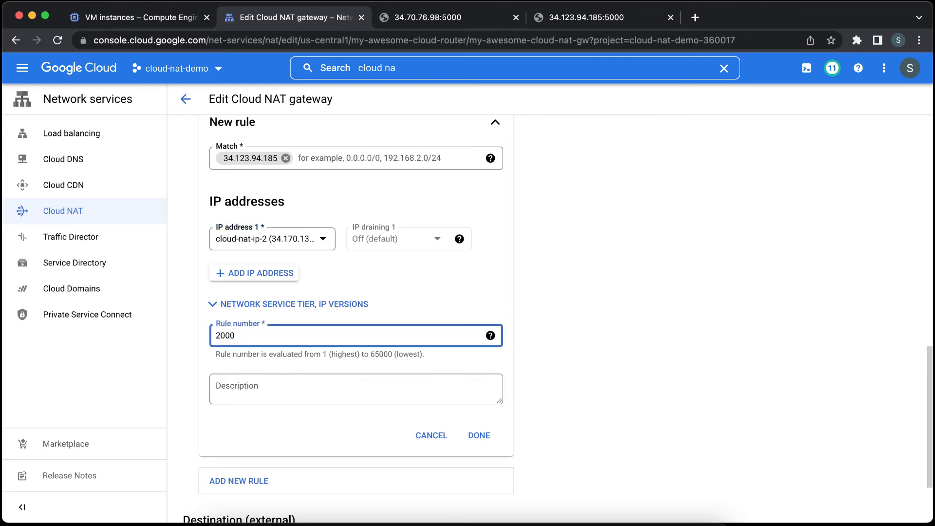
key(Tab)
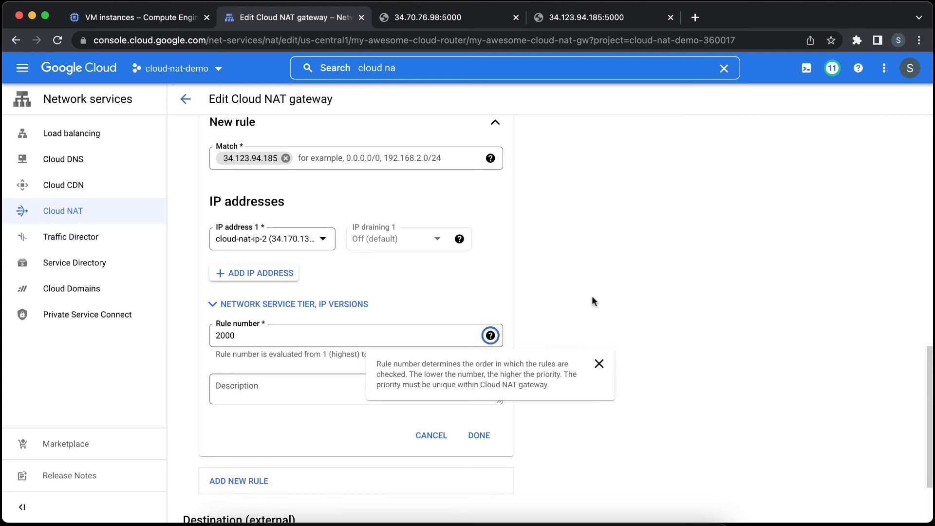
click(590, 283)
scroll(589, 282, down, 2)
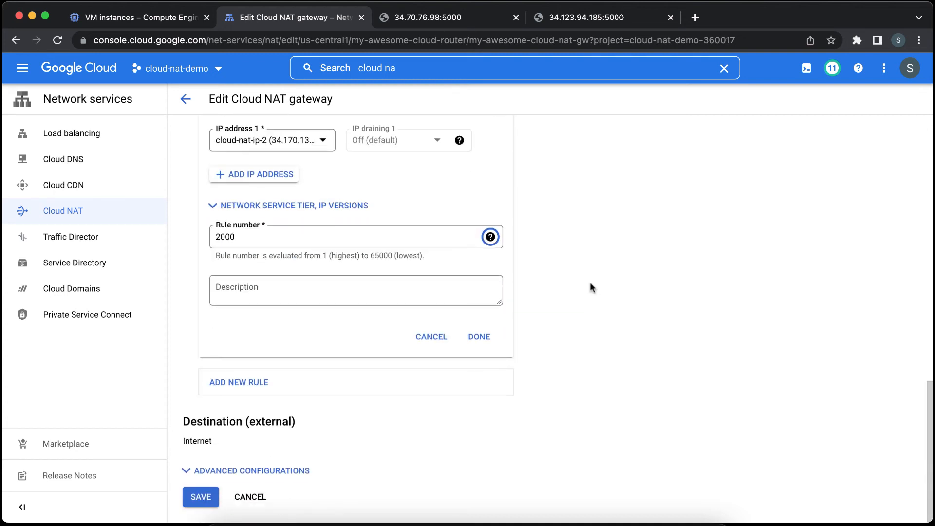
click(200, 502)
Expand the flagged first customized rule, correct its rule number to 1000 without the comma, and save the gateway
scroll(559, 330, down, 12)
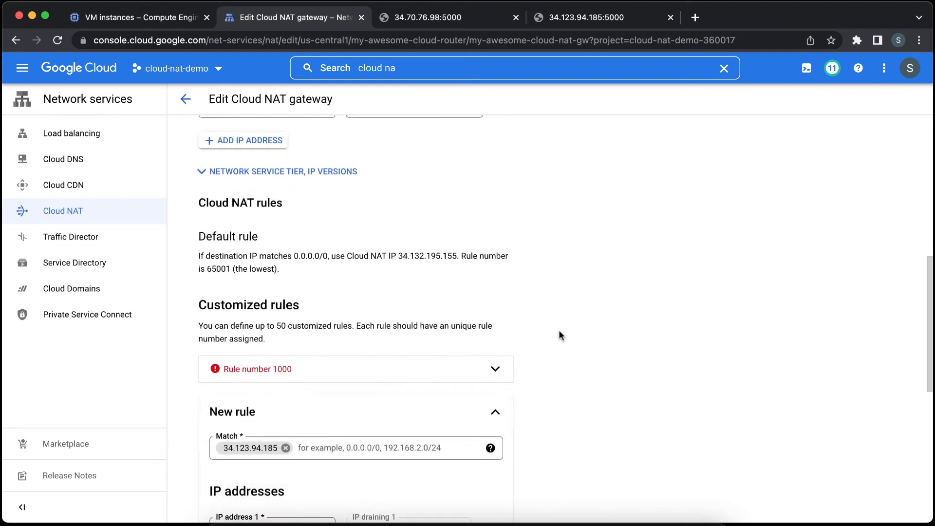
scroll(559, 335, down, 1)
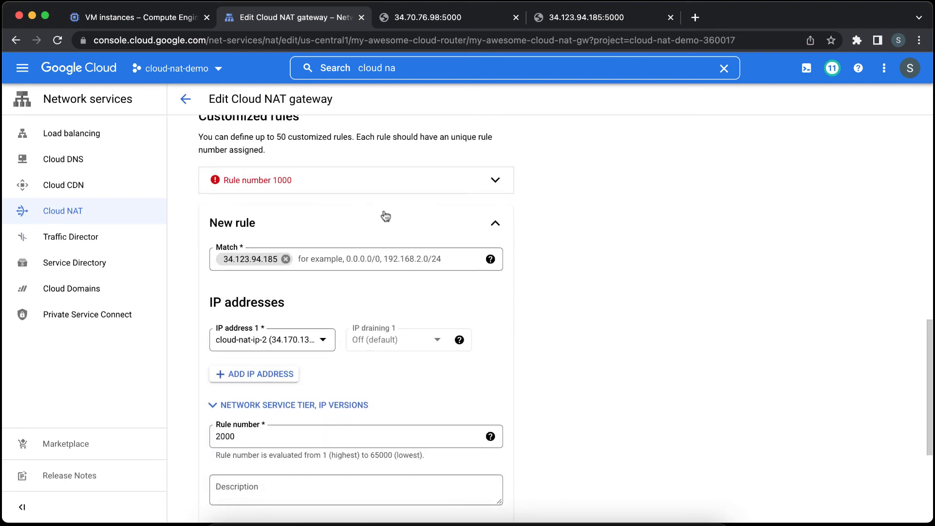
scroll(388, 228, down, 1)
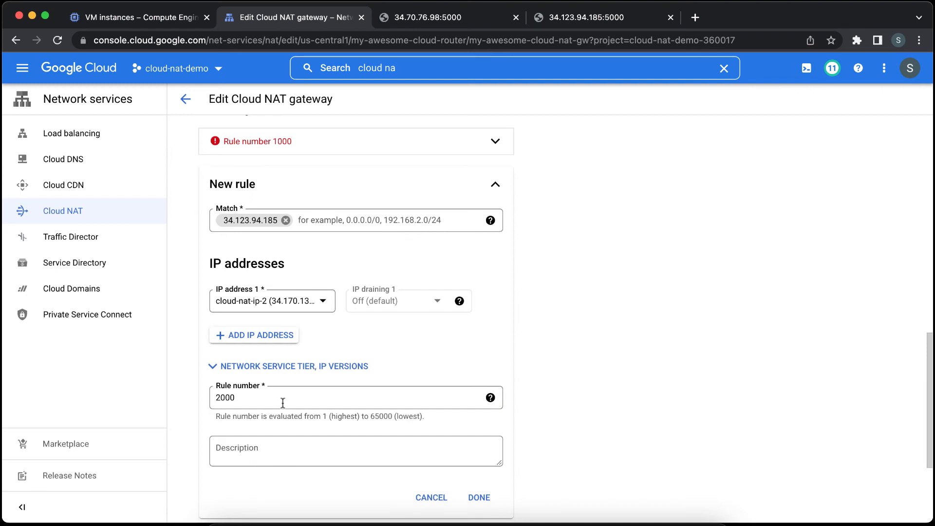
click(495, 141)
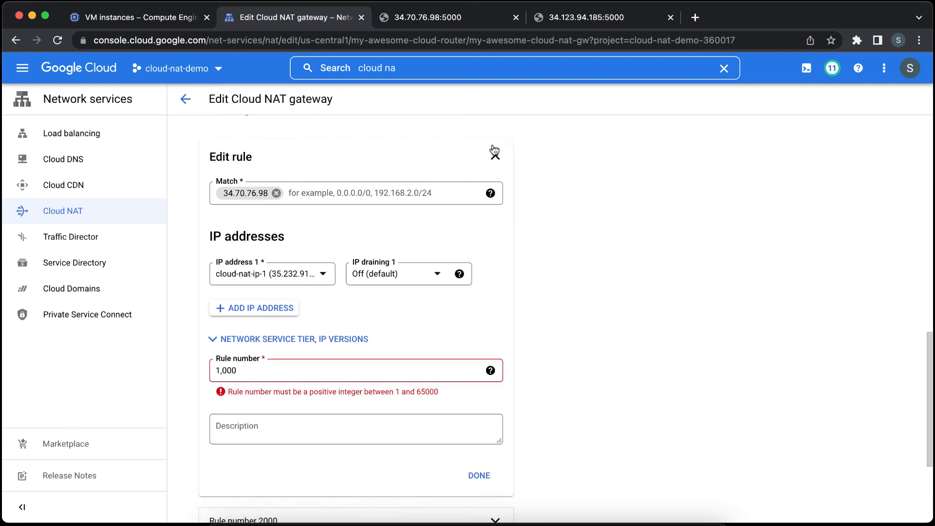
click(286, 358)
click(543, 362)
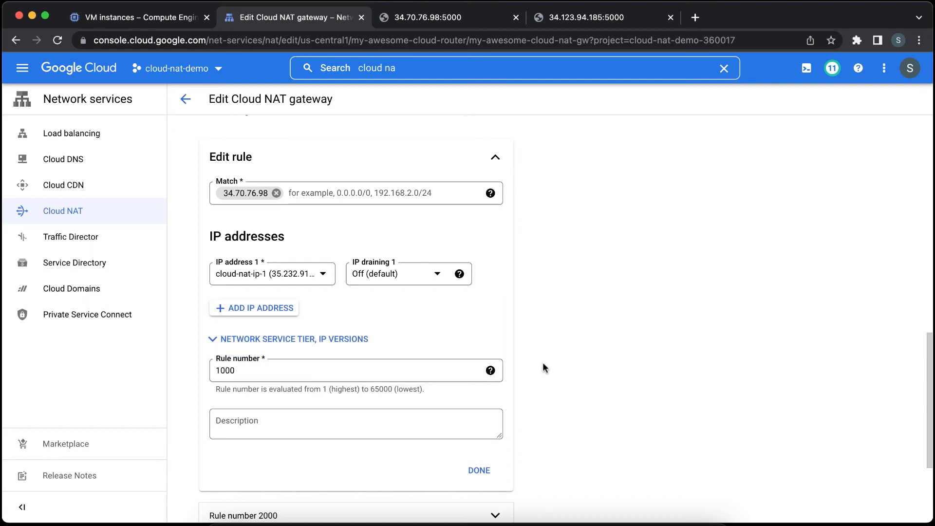
scroll(543, 364, down, 3)
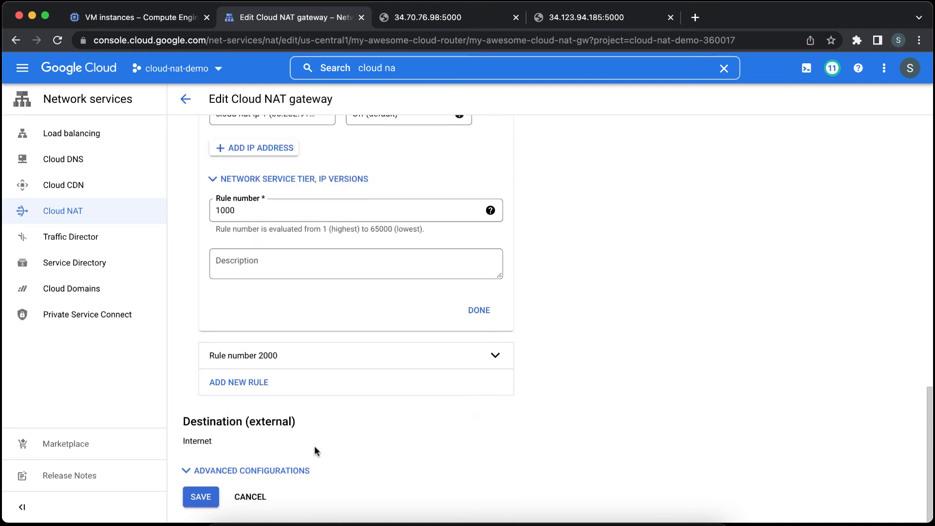
click(203, 498)
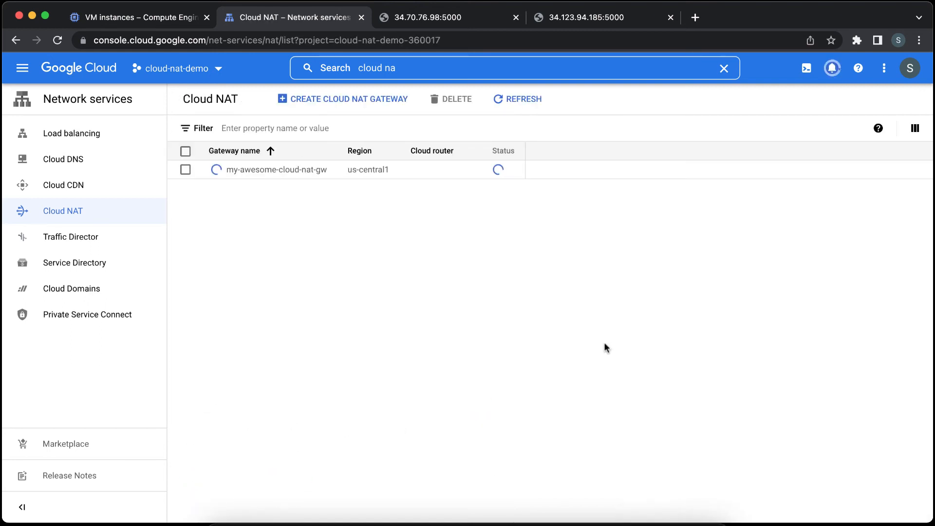
Open the details of my-awesome-cloud-nat-gw and review its Cloud NAT rules
click(301, 171)
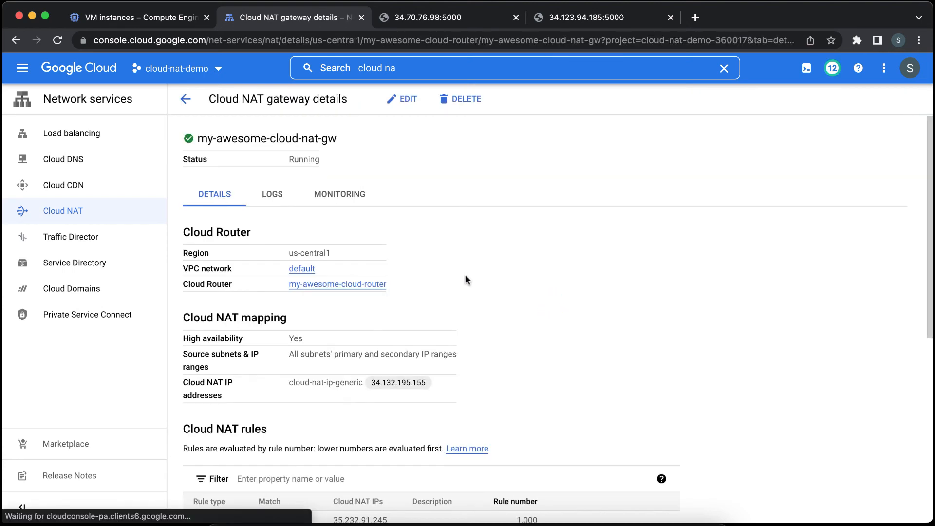
scroll(534, 294, down, 3)
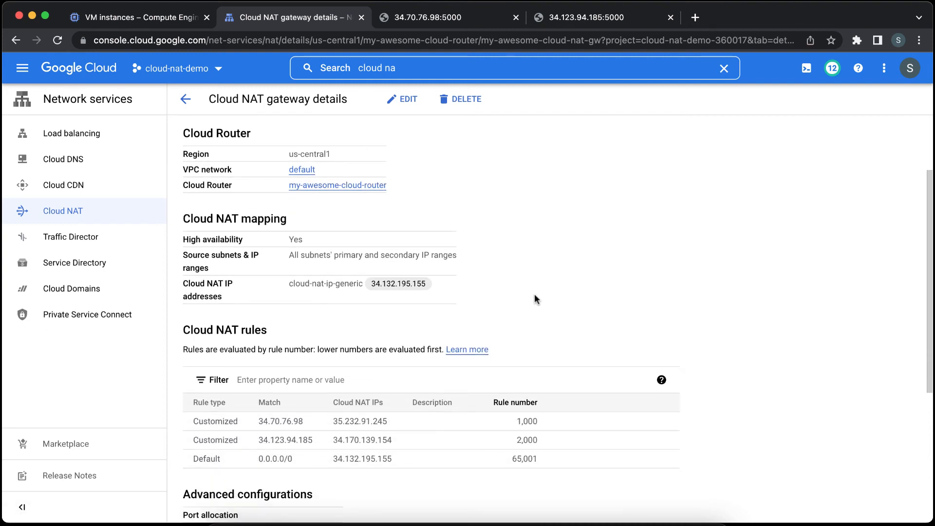
Review the match address and assigned Cloud NAT IP of both customized rules on the gateway details page
double_click(293, 420)
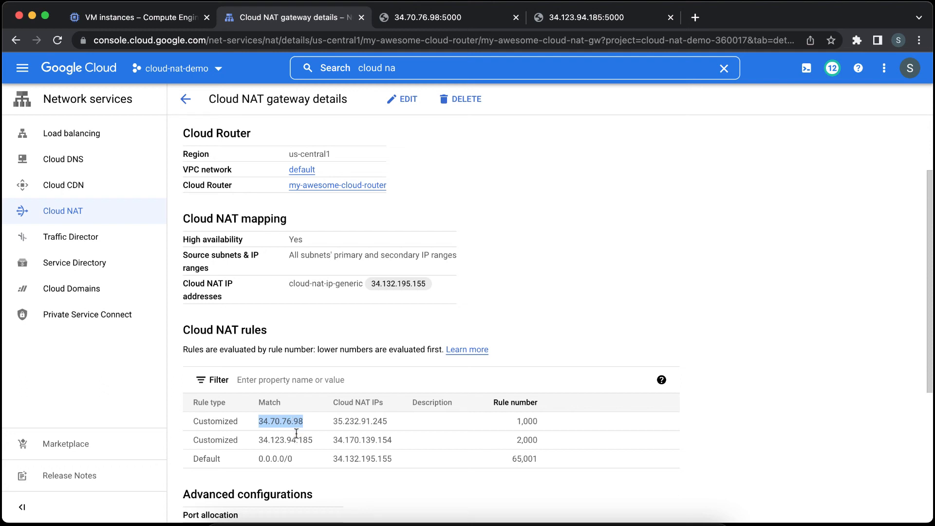
click(294, 422)
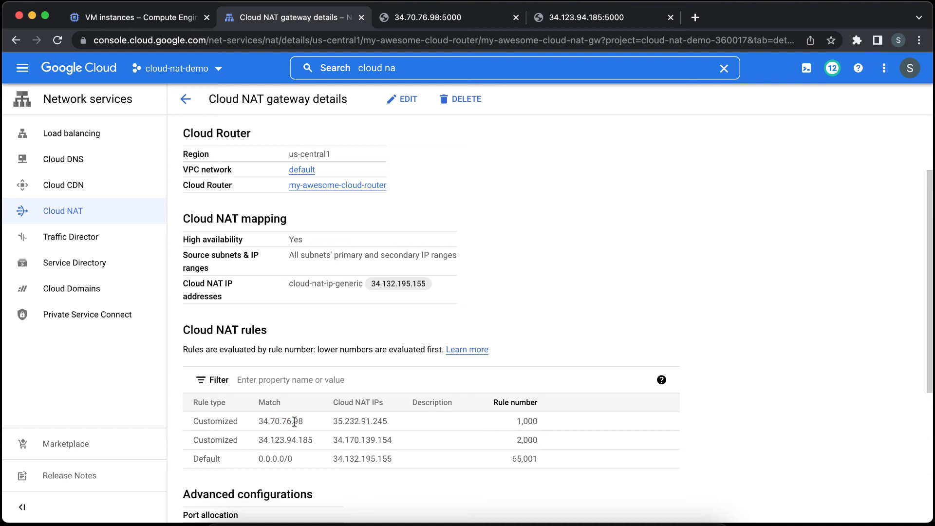
double_click(359, 419)
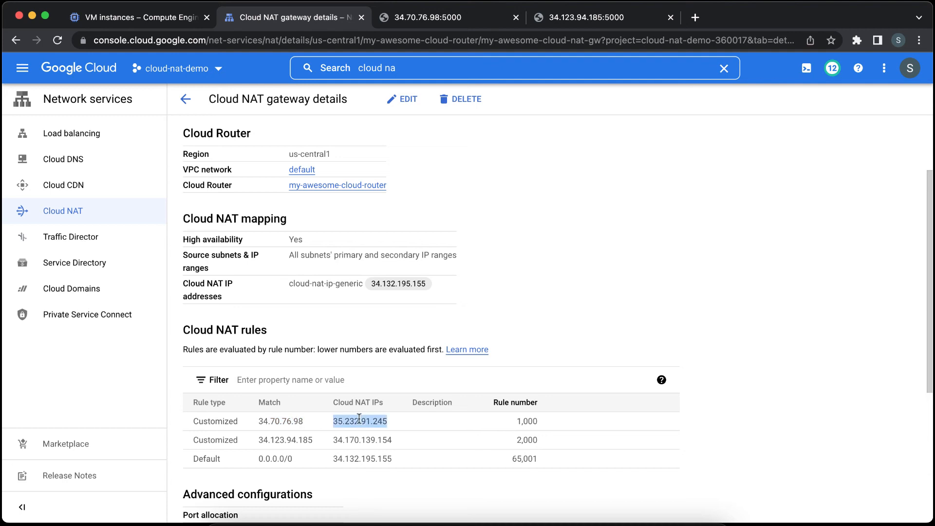
double_click(295, 441)
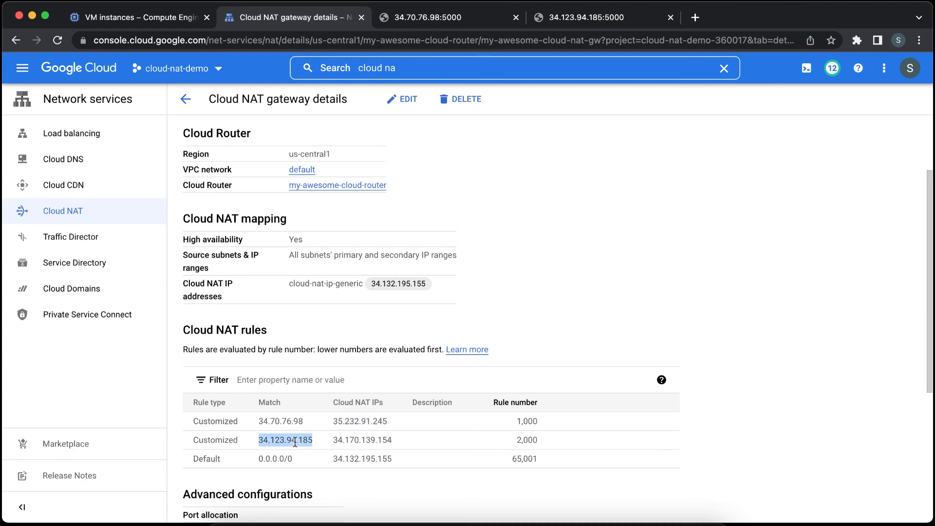
double_click(359, 439)
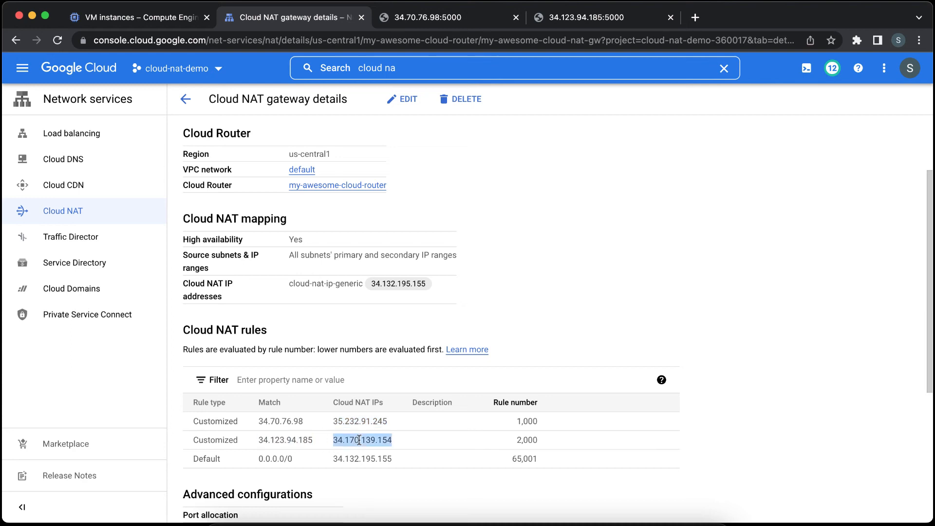
click(572, 226)
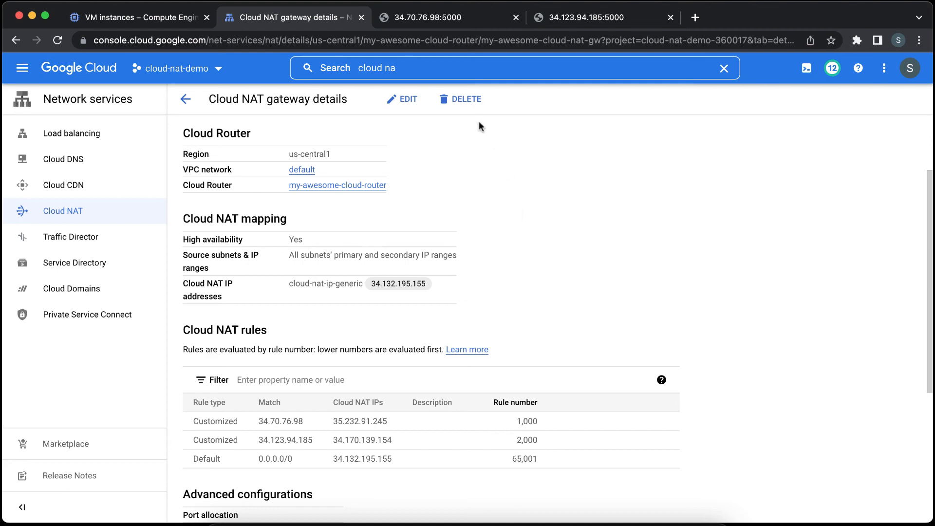
click(173, 19)
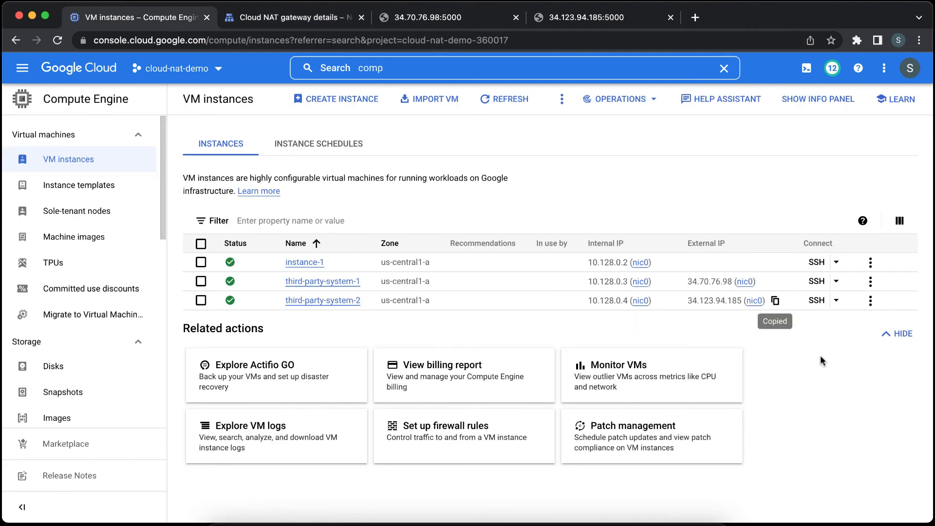
click(816, 262)
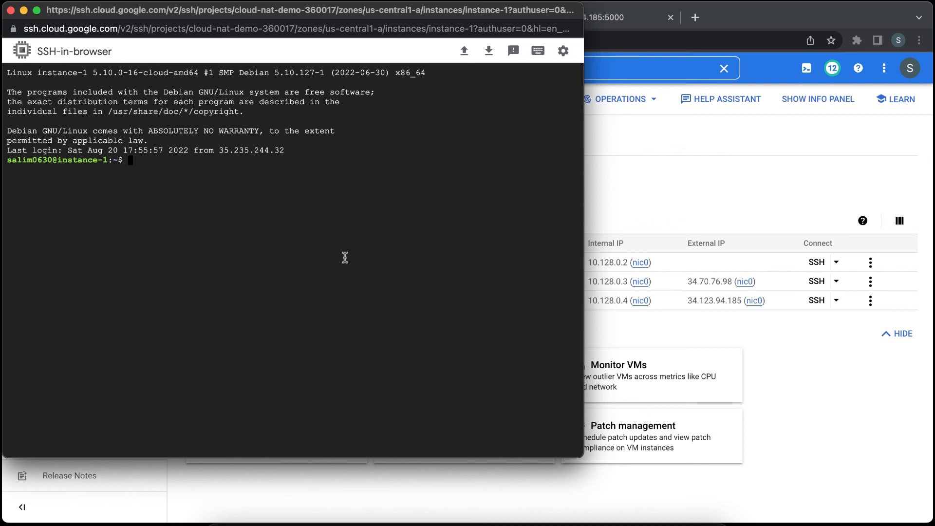
text(curl http://)
click(783, 358)
click(764, 282)
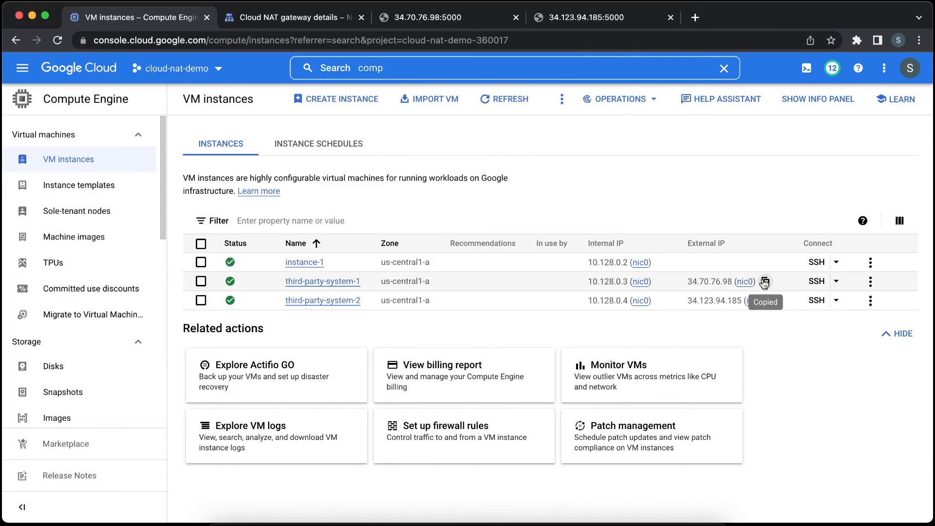
key(super+grave)
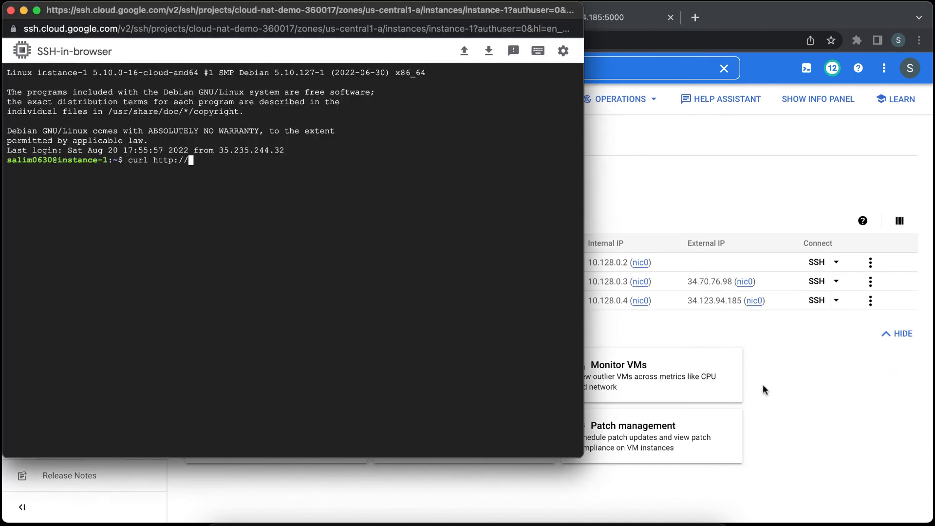
key(super+v)
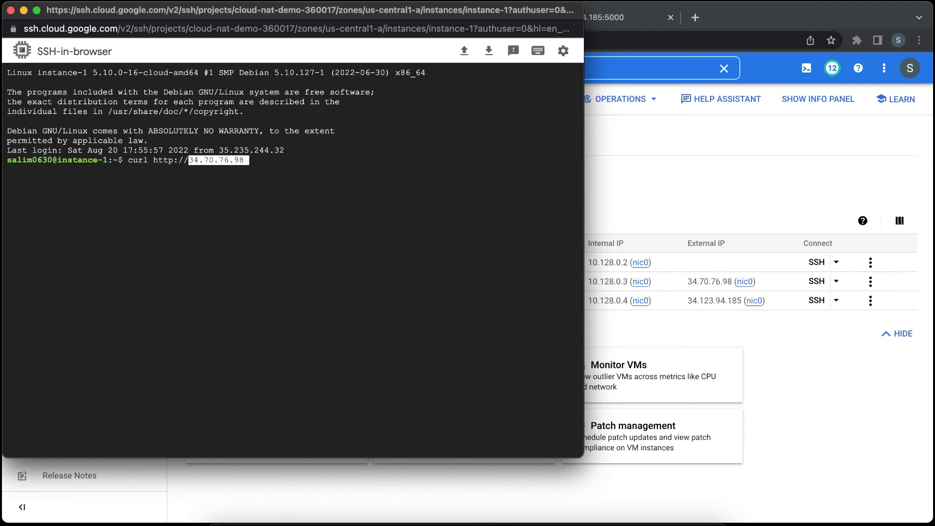
text(:5000)
key(Return)
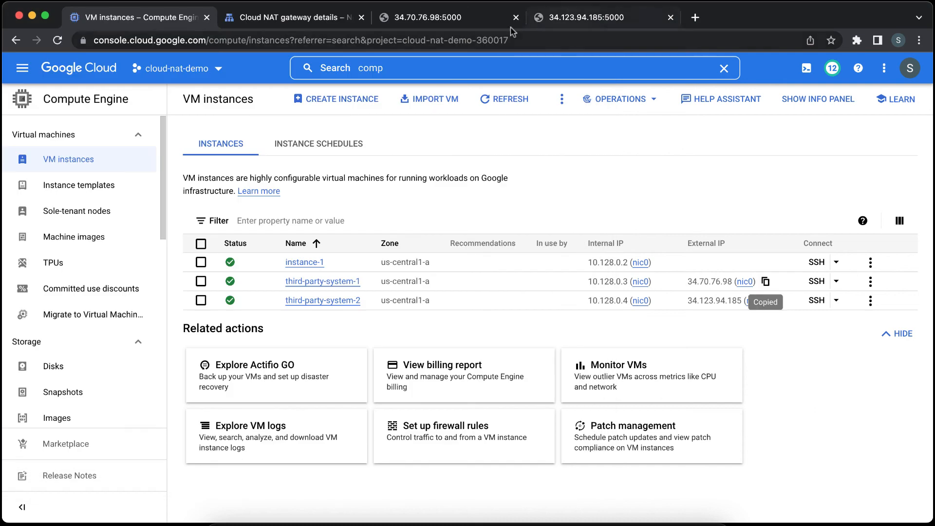
Check the match address and Cloud NAT IP of rule 1,000 in the gateway details
click(292, 17)
scroll(393, 414, down, 3)
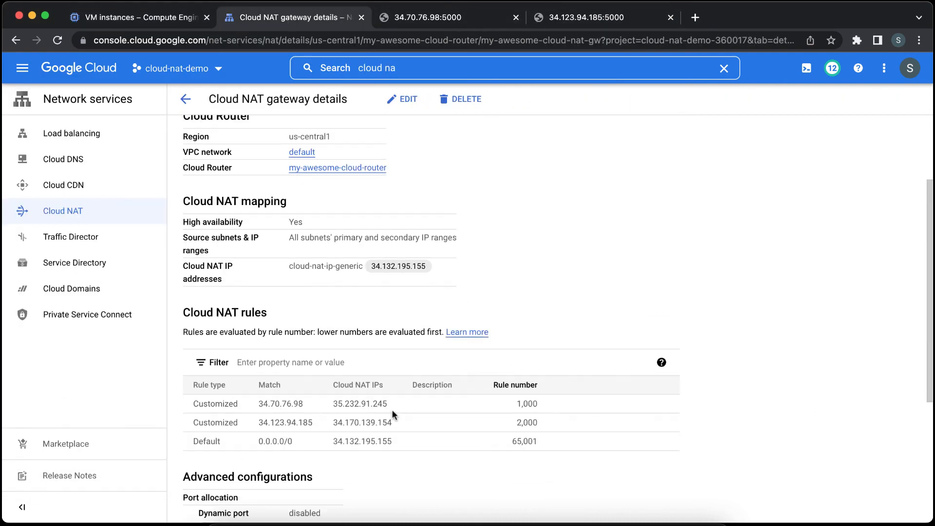
double_click(360, 404)
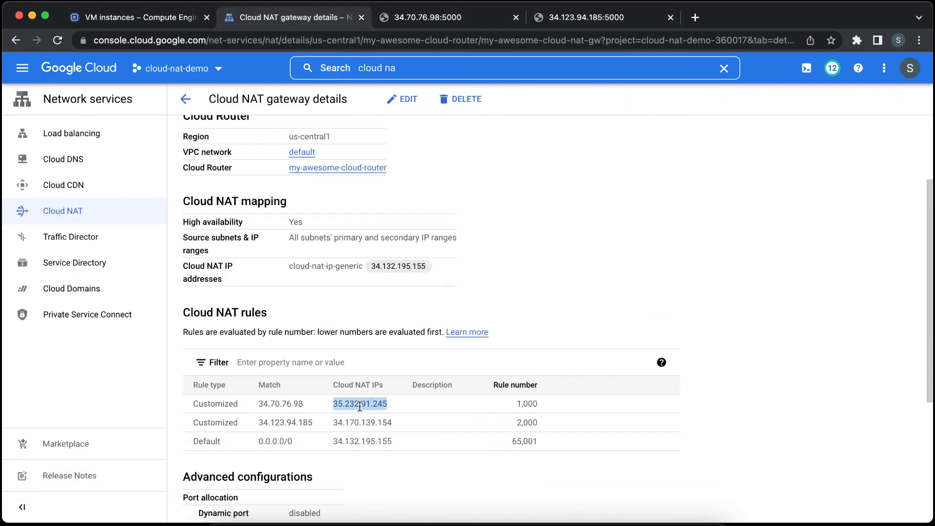
double_click(294, 404)
click(380, 405)
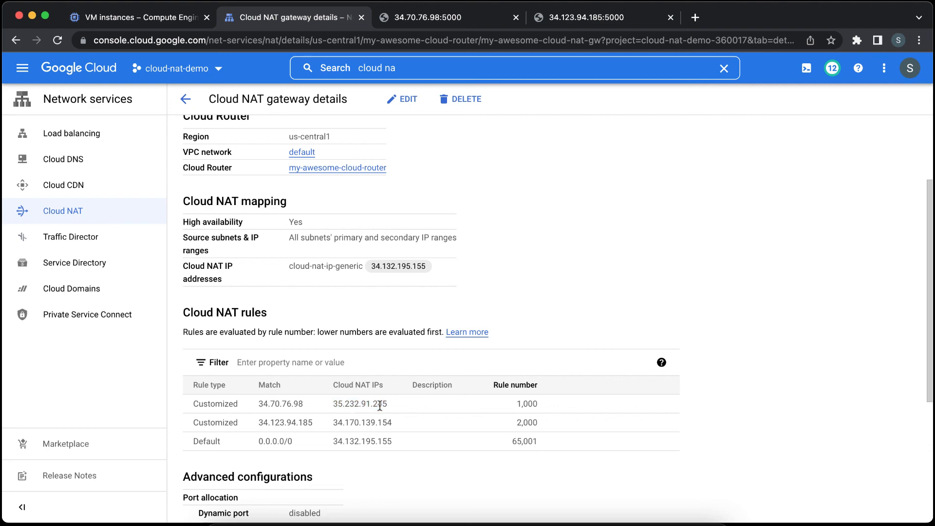
Compare the request source IP in third-party-system-1's Flask log with the curl response on instance-1
key(super+grave)
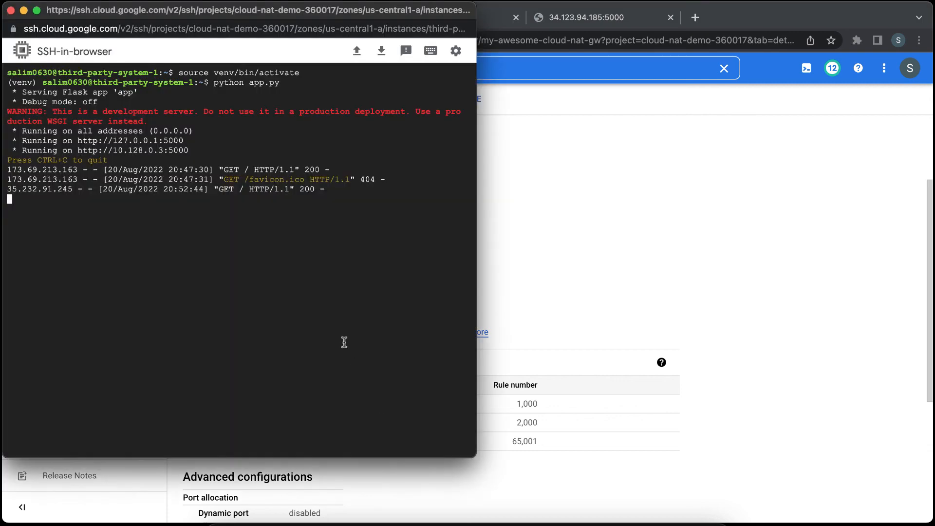
key(super+grave)
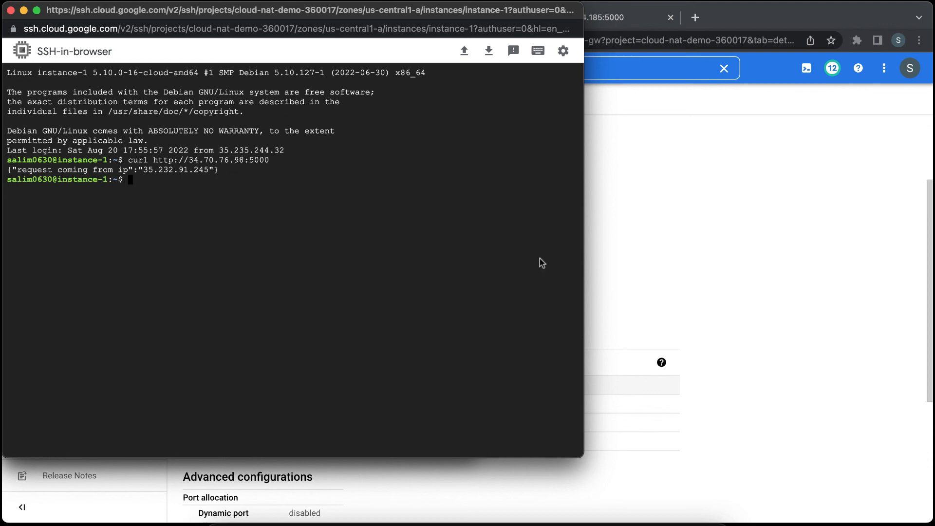
click(679, 321)
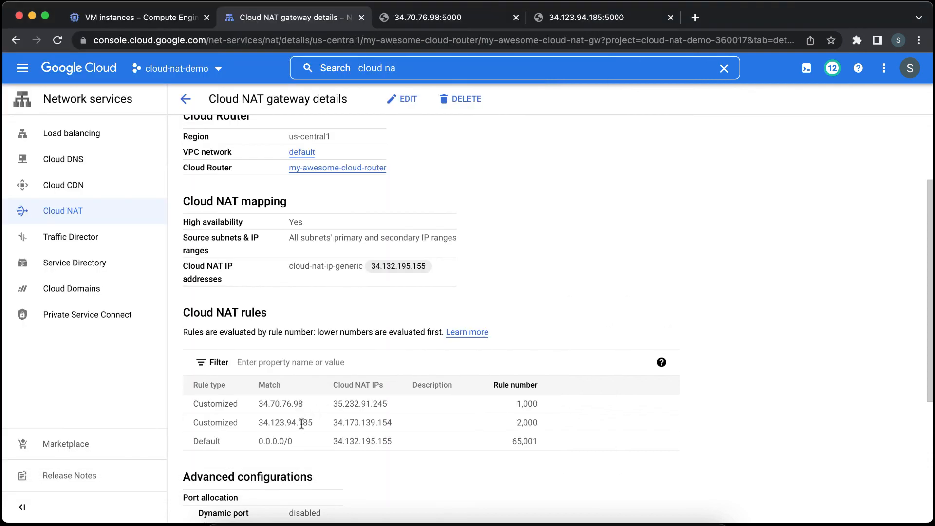
click(140, 18)
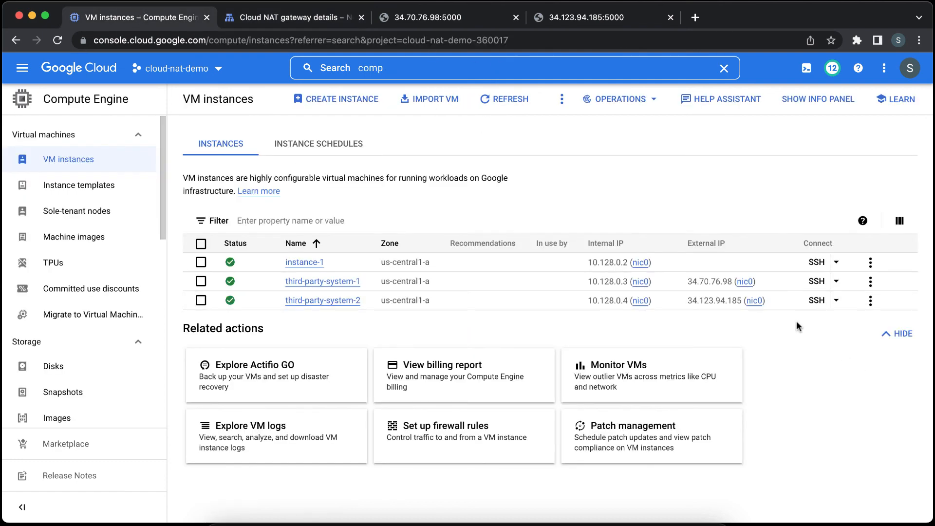
click(775, 301)
key(super+grave)
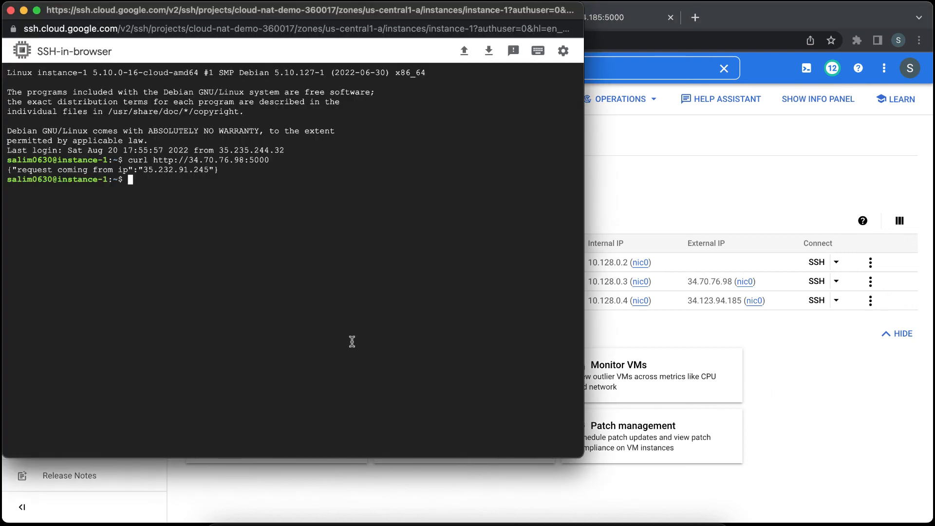
text(curl http://)
key(super+v)
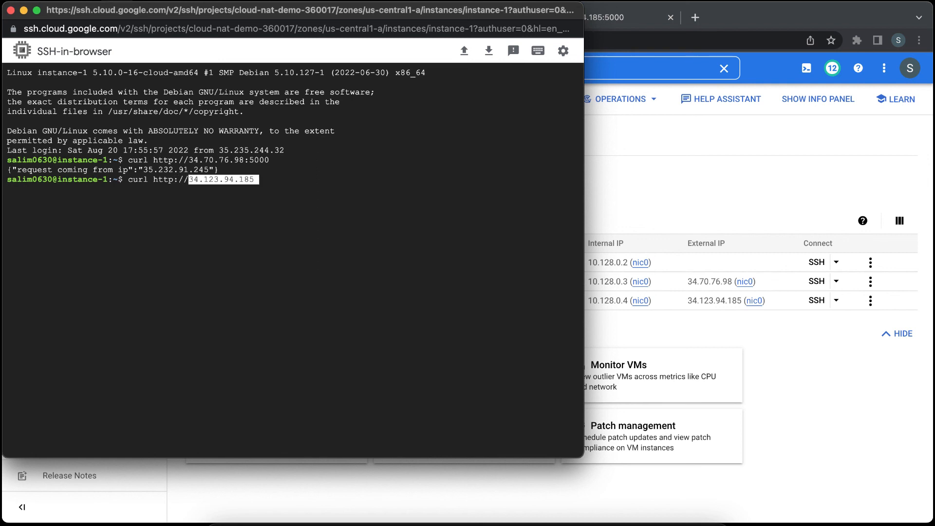
text(:5000)
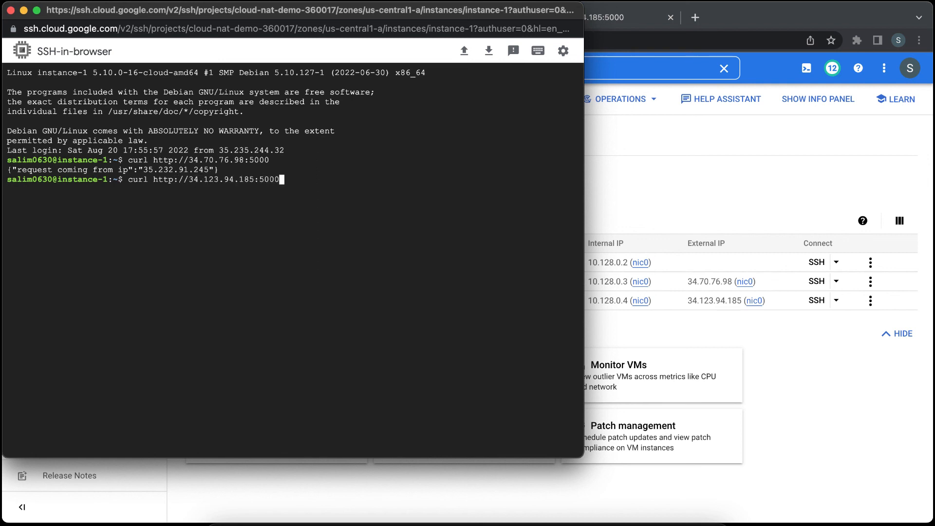
key(Return)
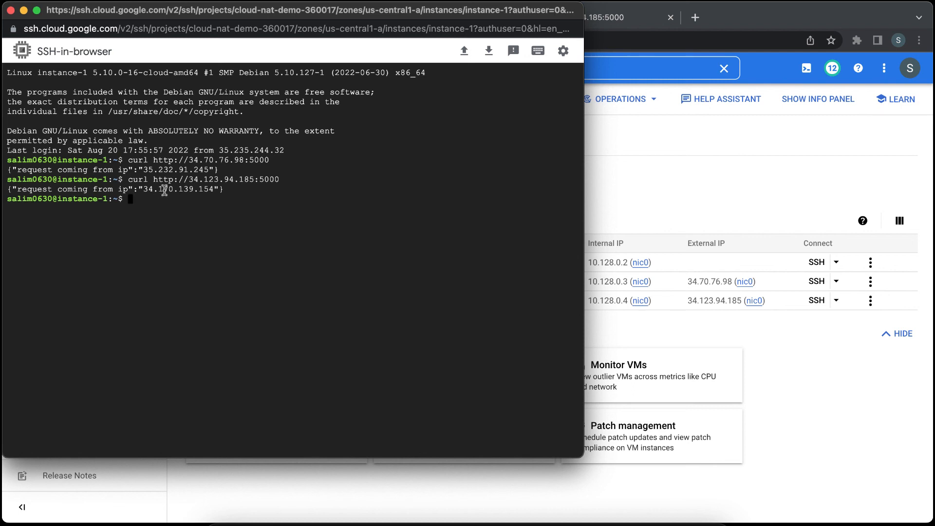
drag(164, 190, 197, 188)
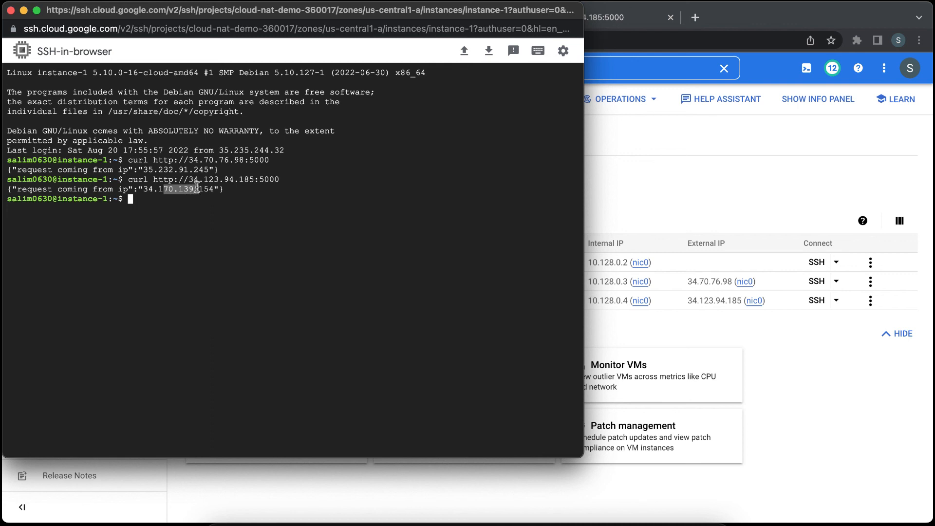
click(196, 188)
Run curl ifconfig.co/ from instance-1 to test the outbound IP for general internet traffic
text(curl)
key(super+v)
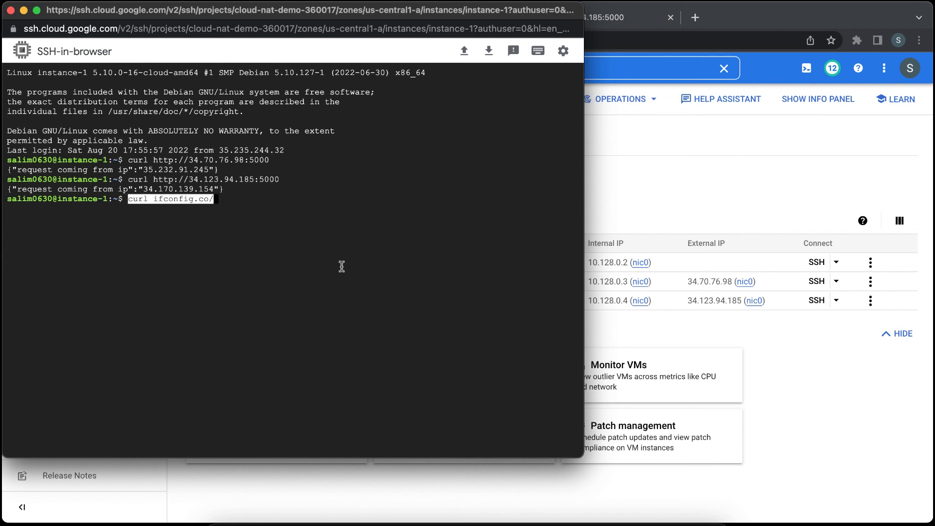
key(Return)
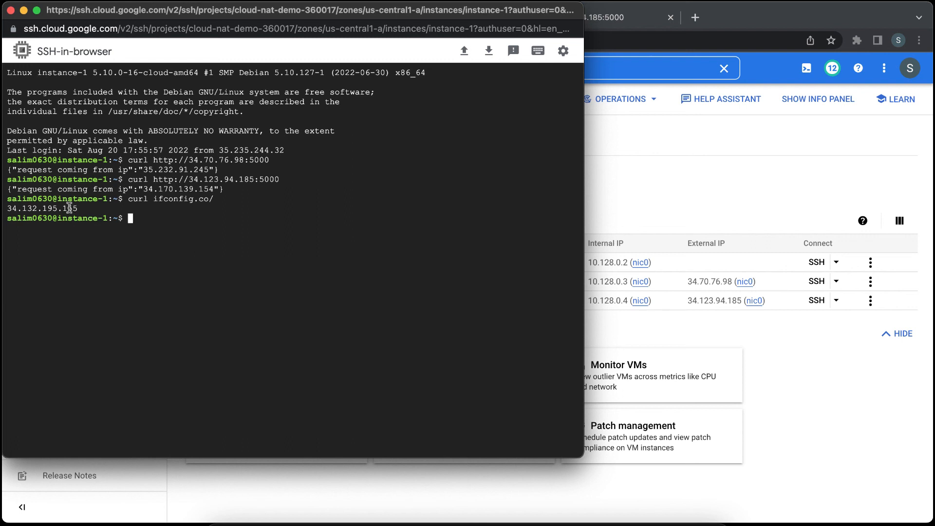
Check the Cloud NAT IP of the default rule in the gateway details against the ifconfig.co response
click(766, 407)
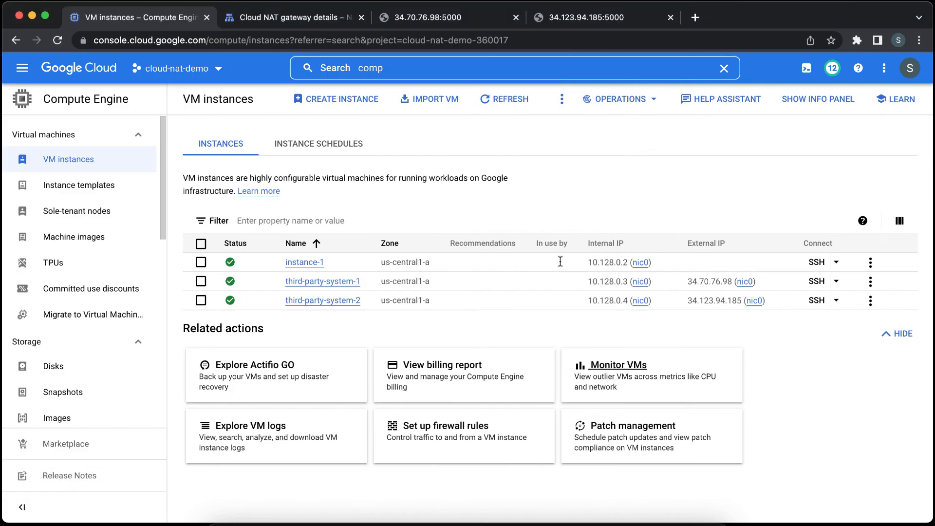
click(278, 19)
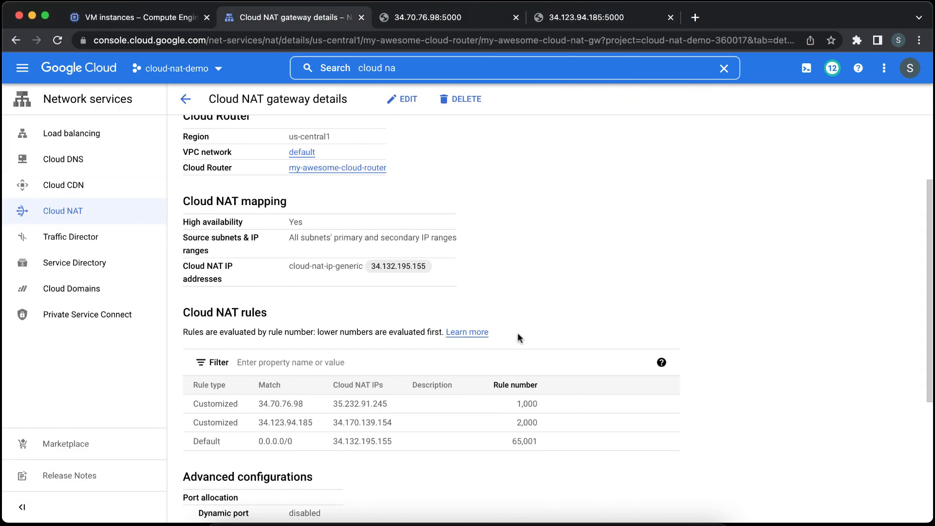
double_click(376, 441)
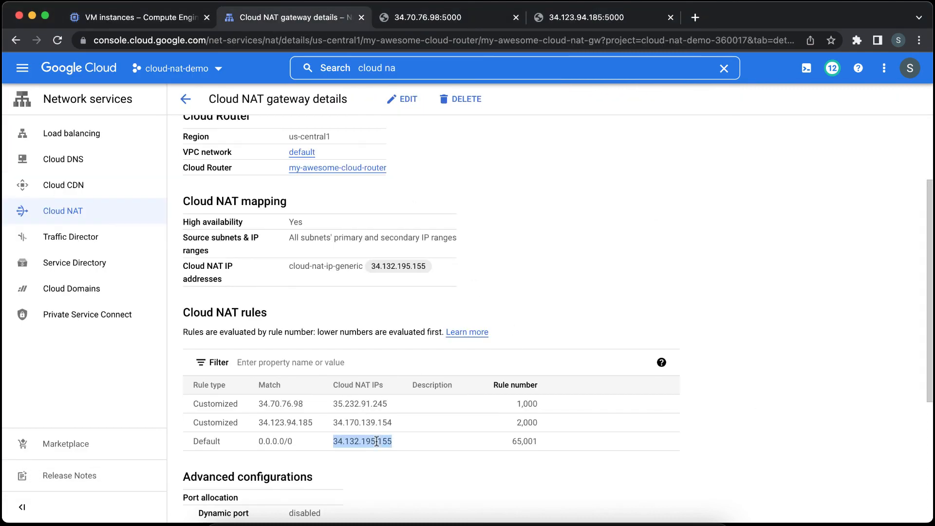
click(376, 441)
double_click(376, 441)
click(377, 441)
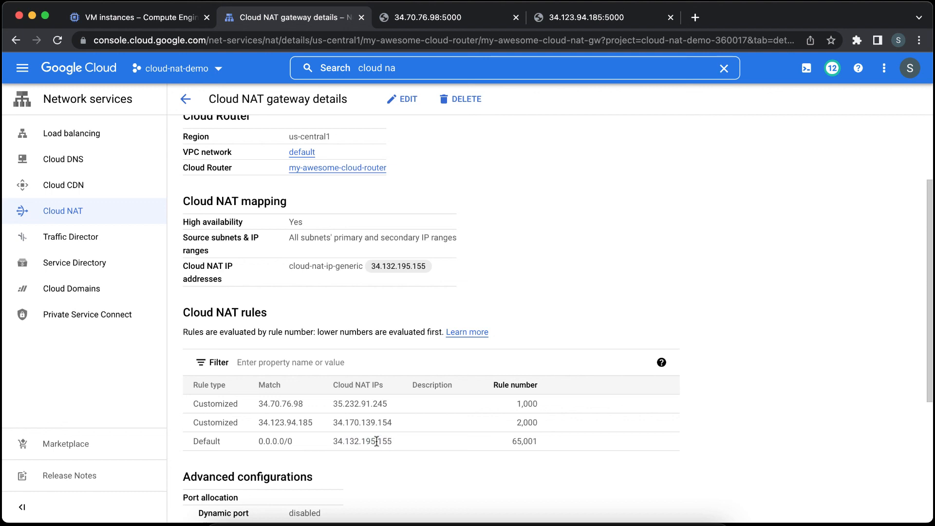